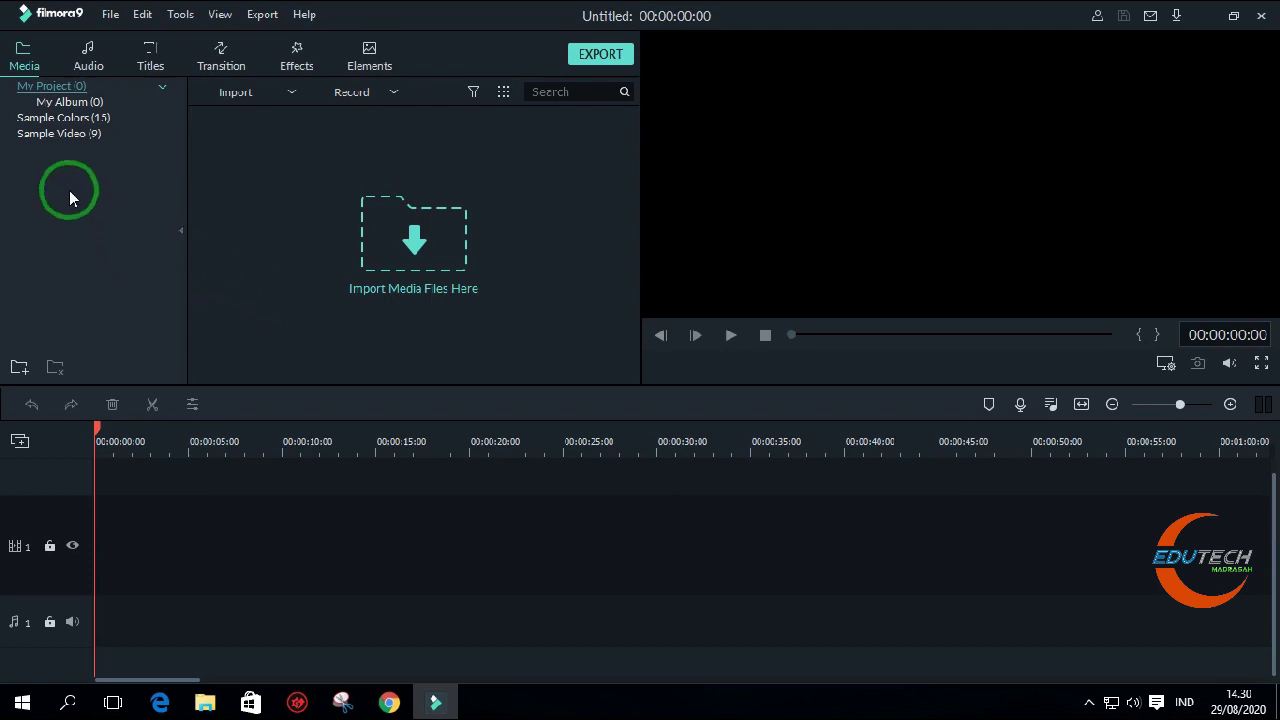
# - Put Sample Video's Countdown 9 at the start of video track 1, matching project settings with Always Ask off
pyautogui.click(62, 137)
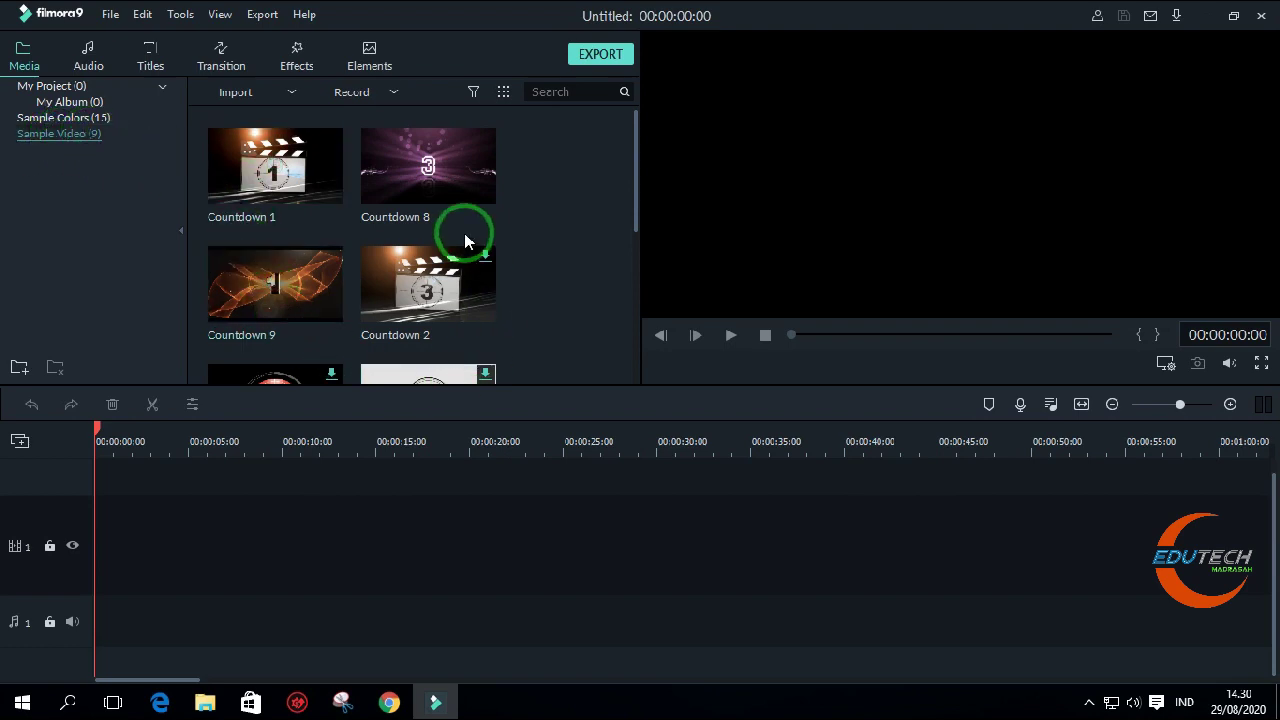
pyautogui.scroll(-3, 464, 233)
pyautogui.scroll(3, 385, 275)
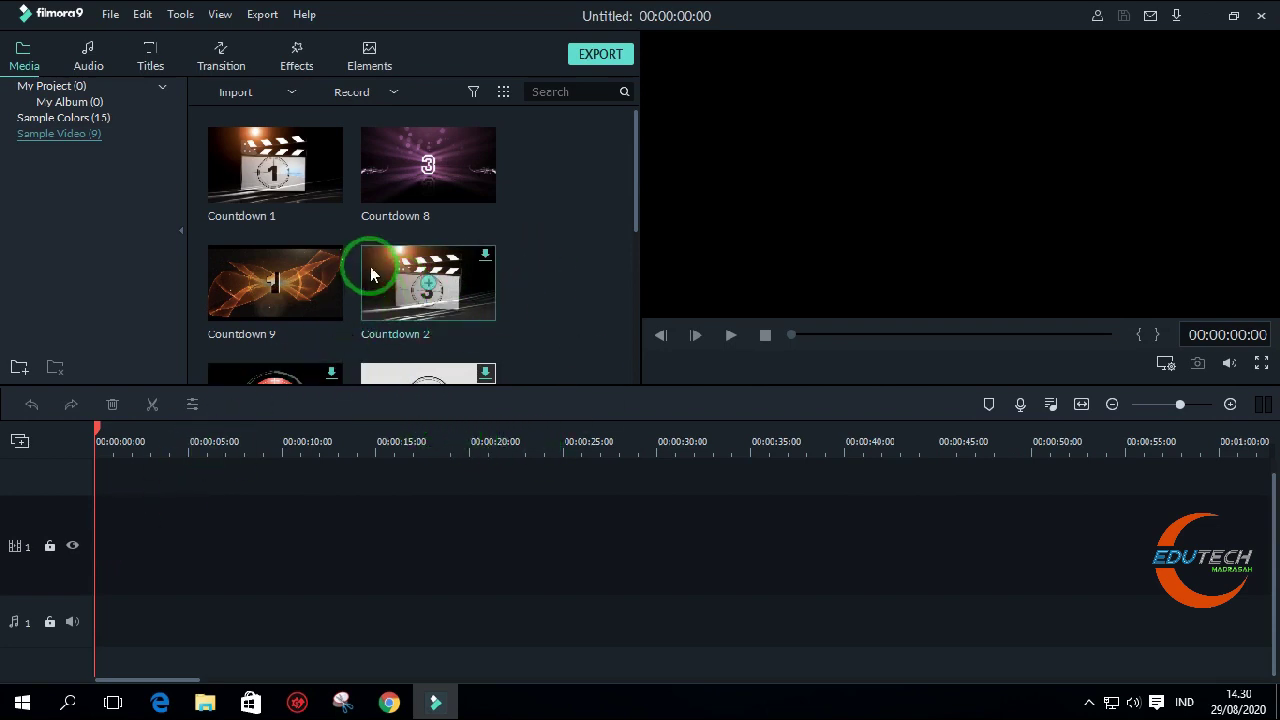
pyautogui.scroll(-3, 327, 283)
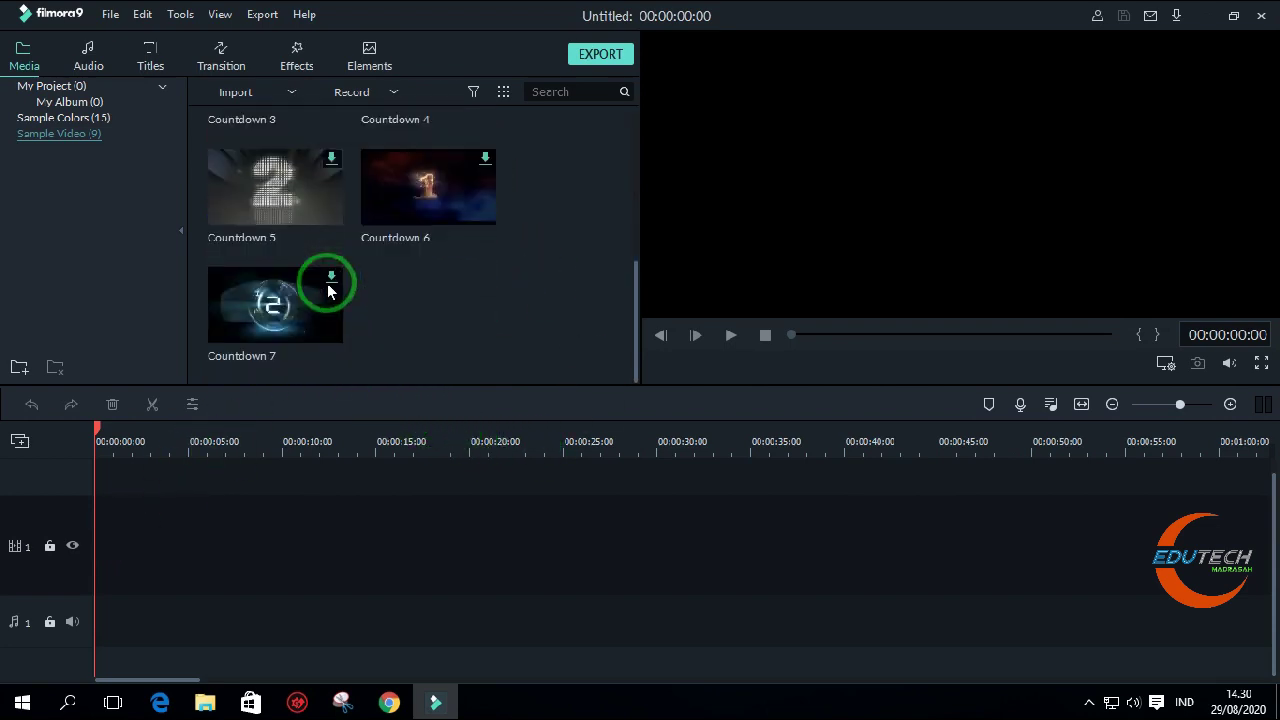
pyautogui.scroll(3, 327, 283)
pyautogui.click(255, 170)
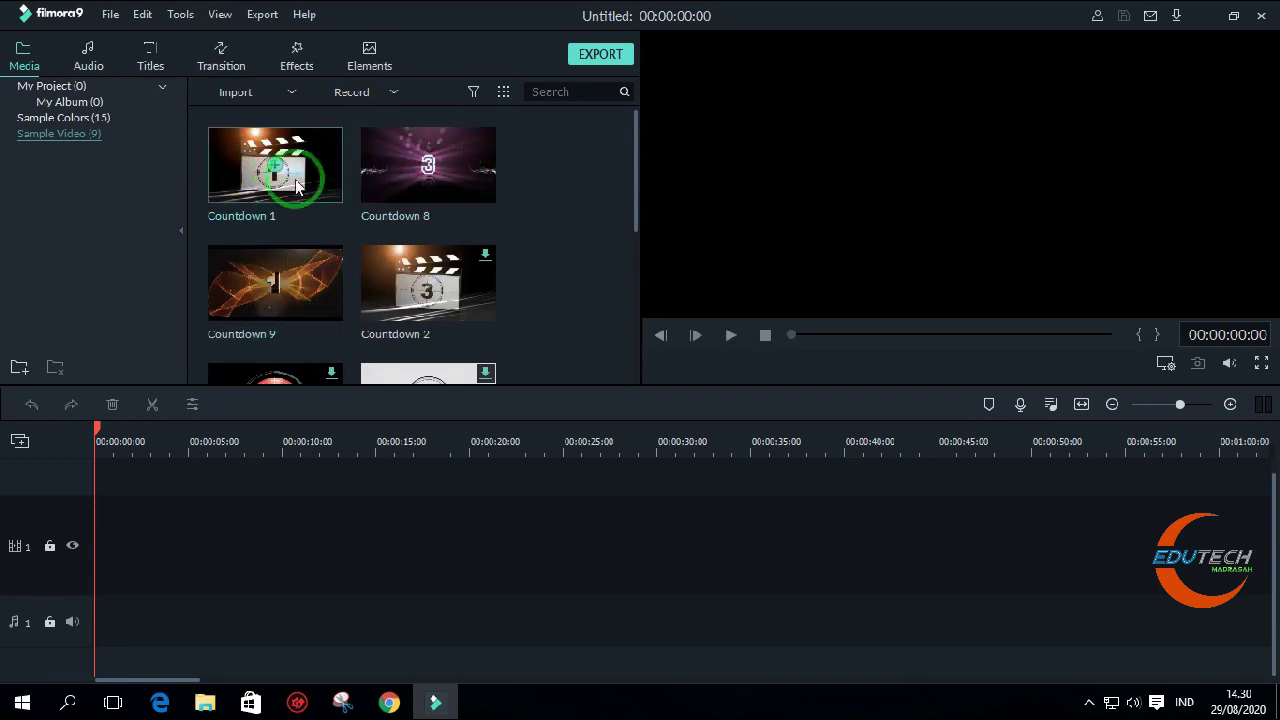
pyautogui.click(233, 265)
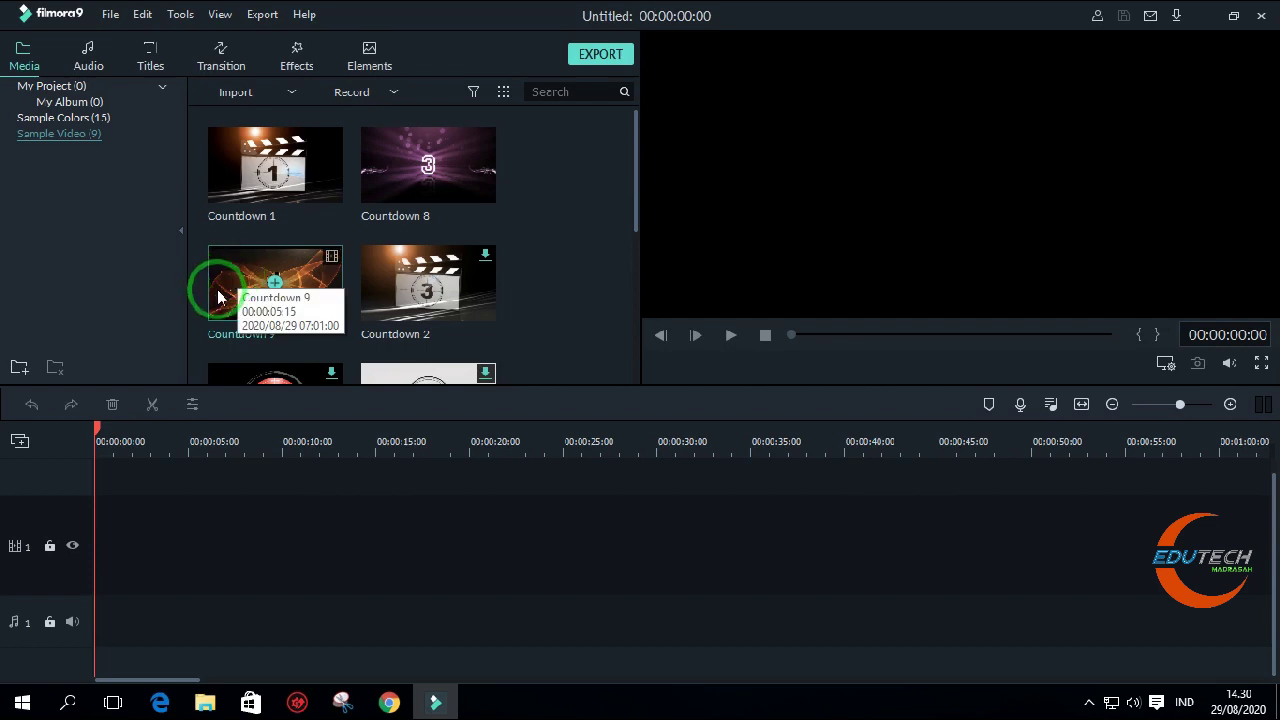
pyautogui.moveTo(235, 278); pyautogui.dragTo(86, 543)
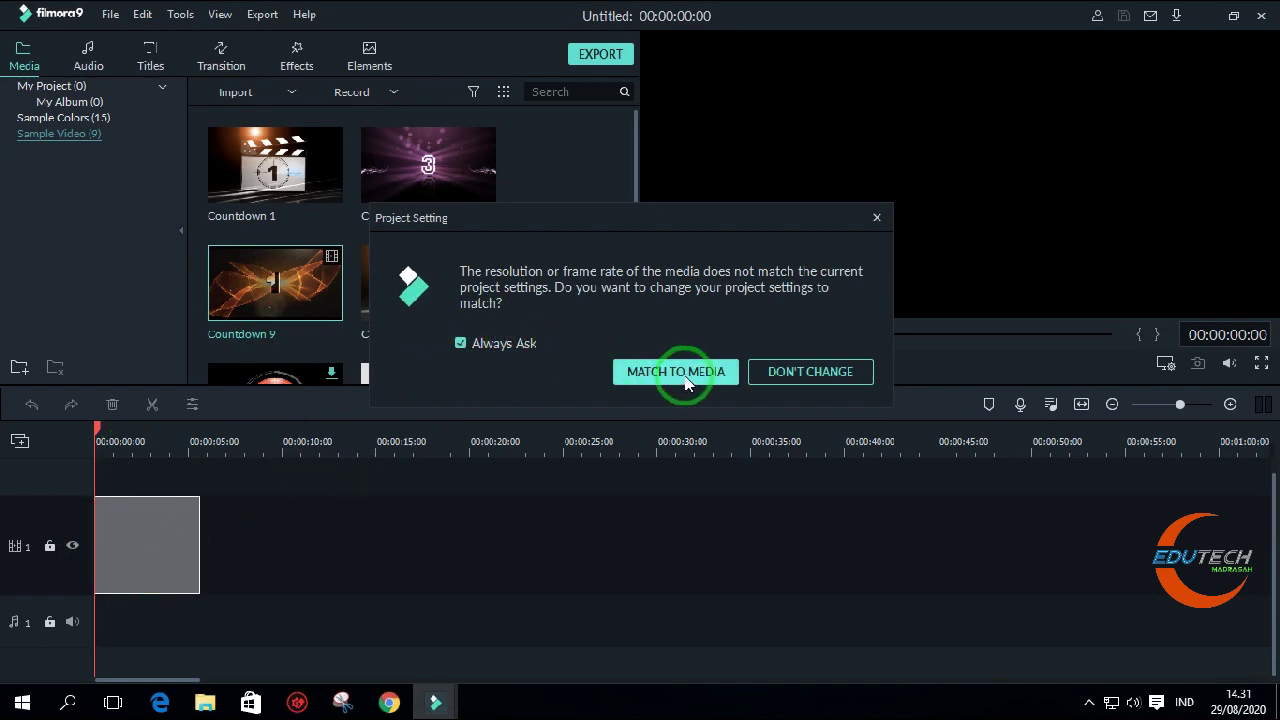
pyautogui.click(460, 343)
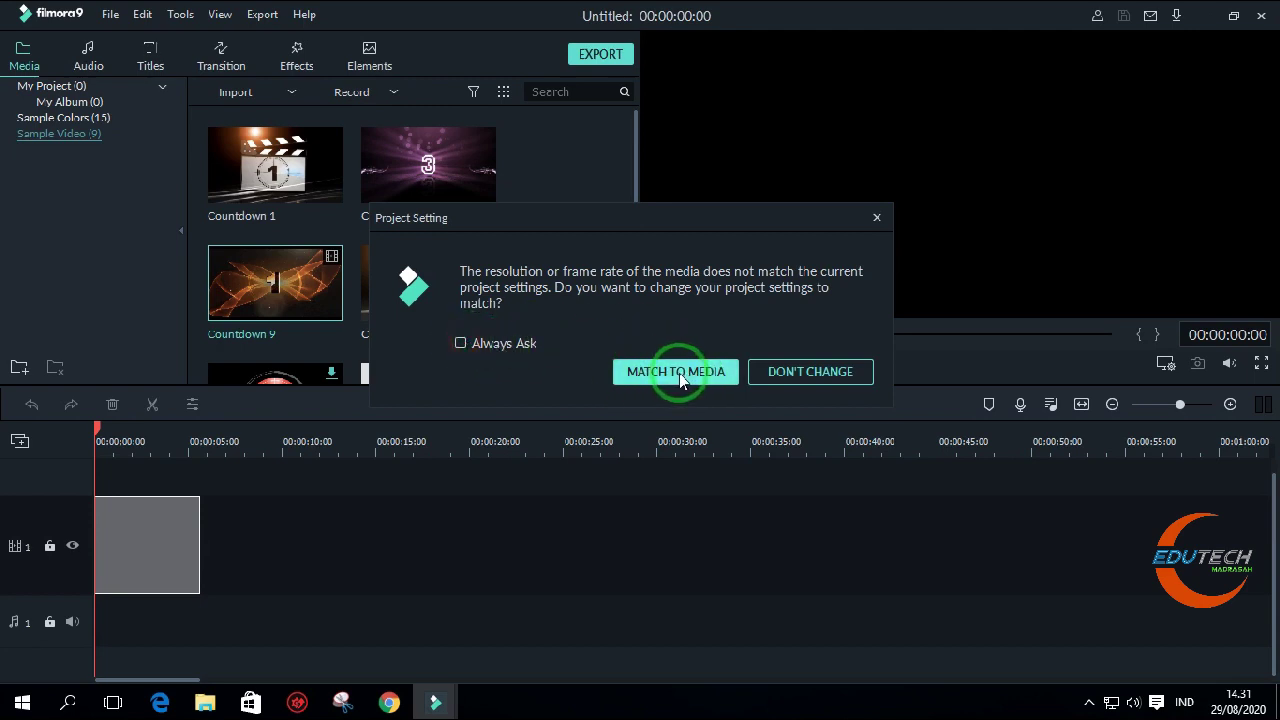
pyautogui.click(677, 375)
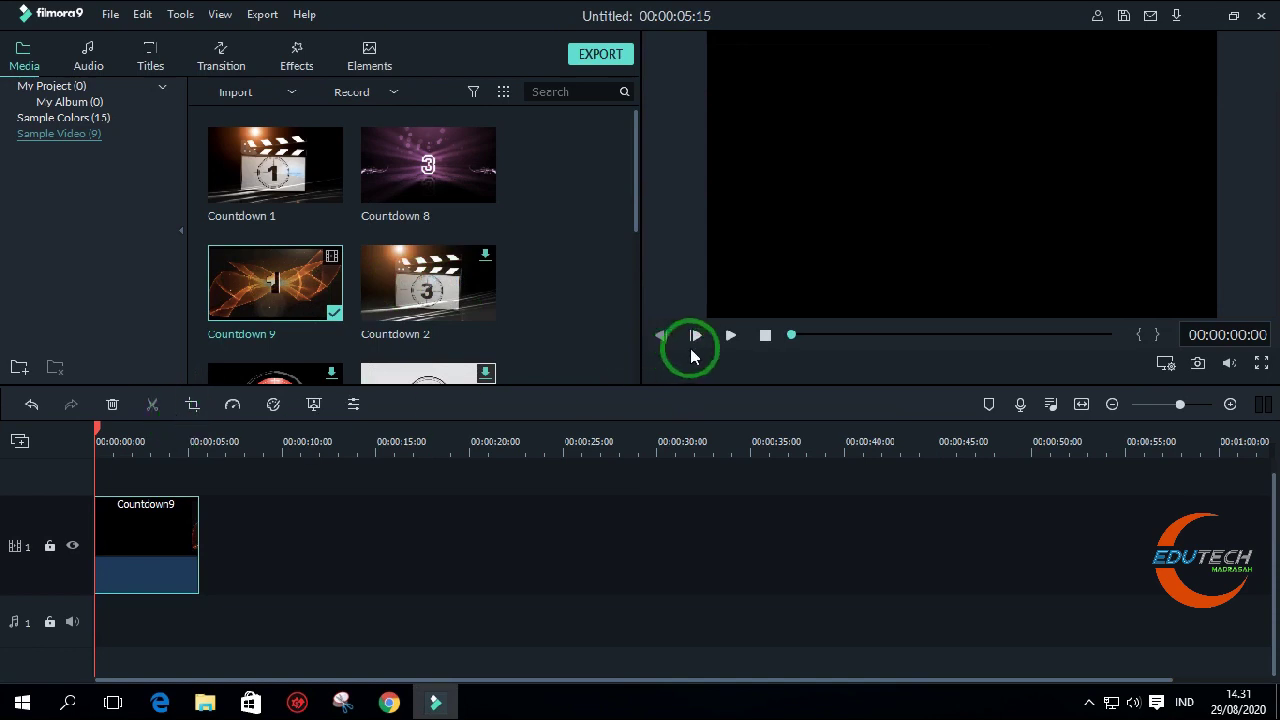
# - Play the 00:00:05:15 Countdown 9 clip through to its end in the preview
pyautogui.click(731, 335)
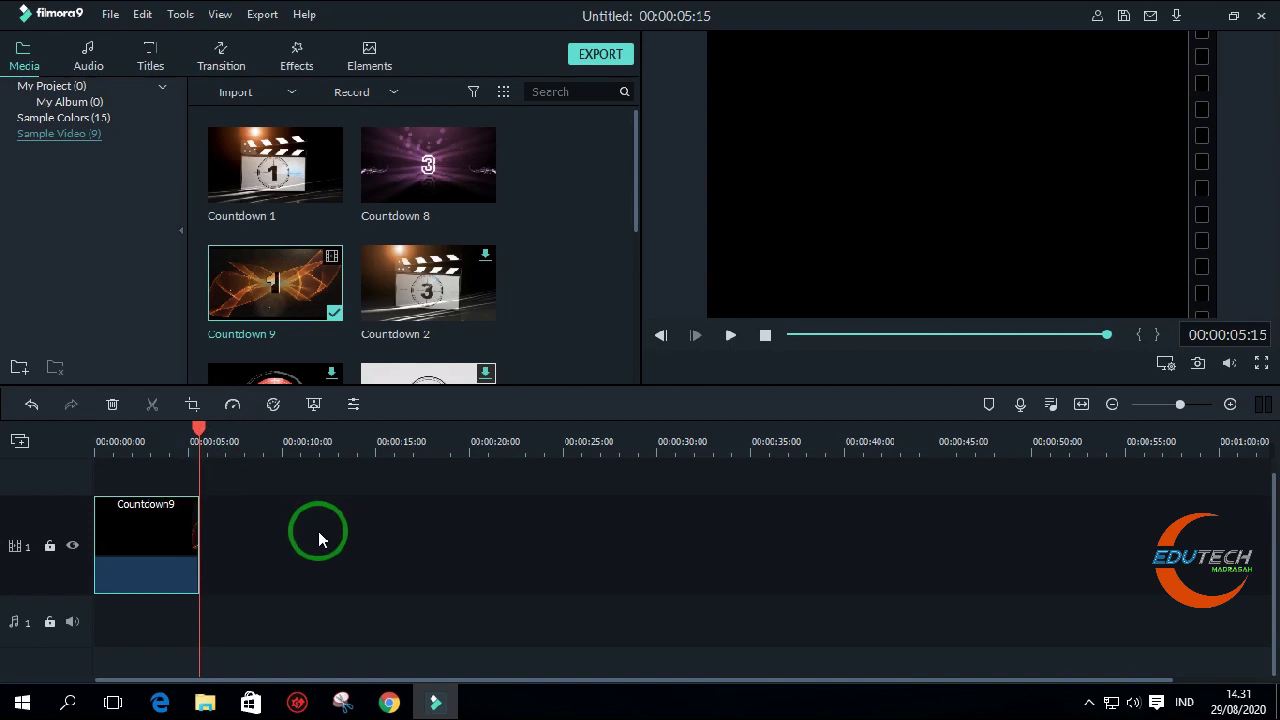
# - Drag the Opener 18 template from Titles > Openers onto the track right after Countdown9
pyautogui.click(148, 50)
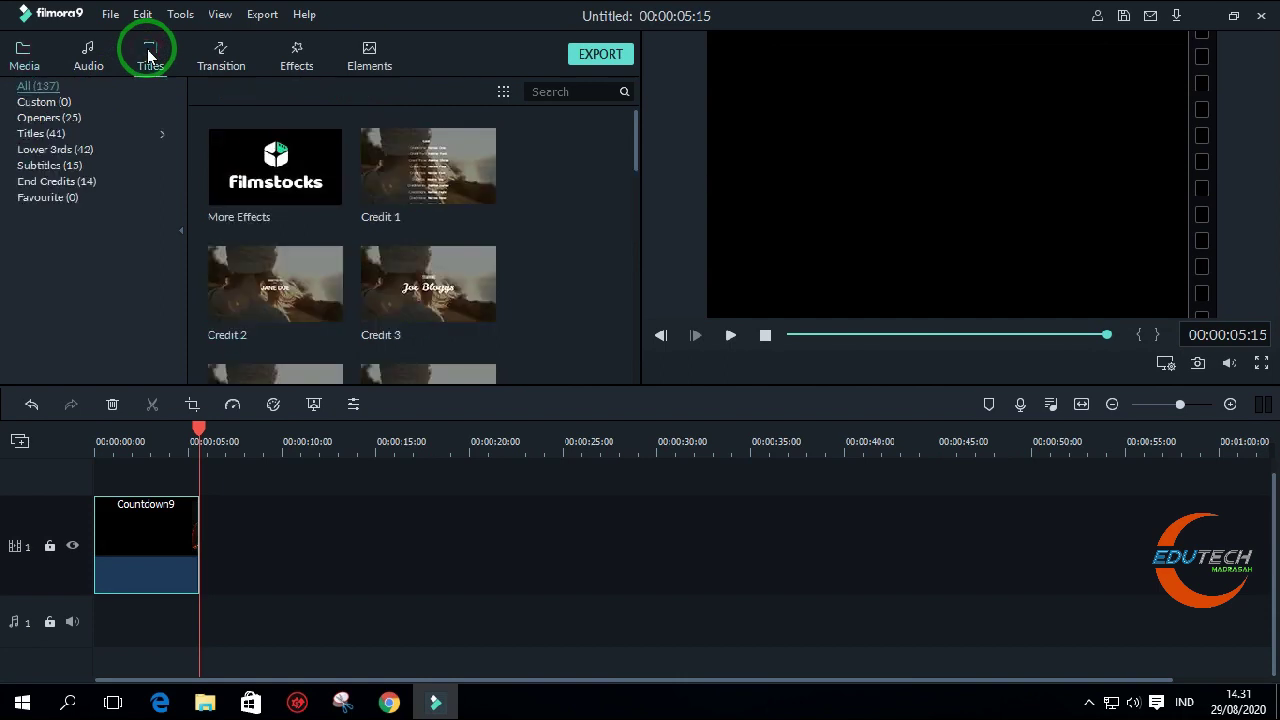
pyautogui.click(40, 122)
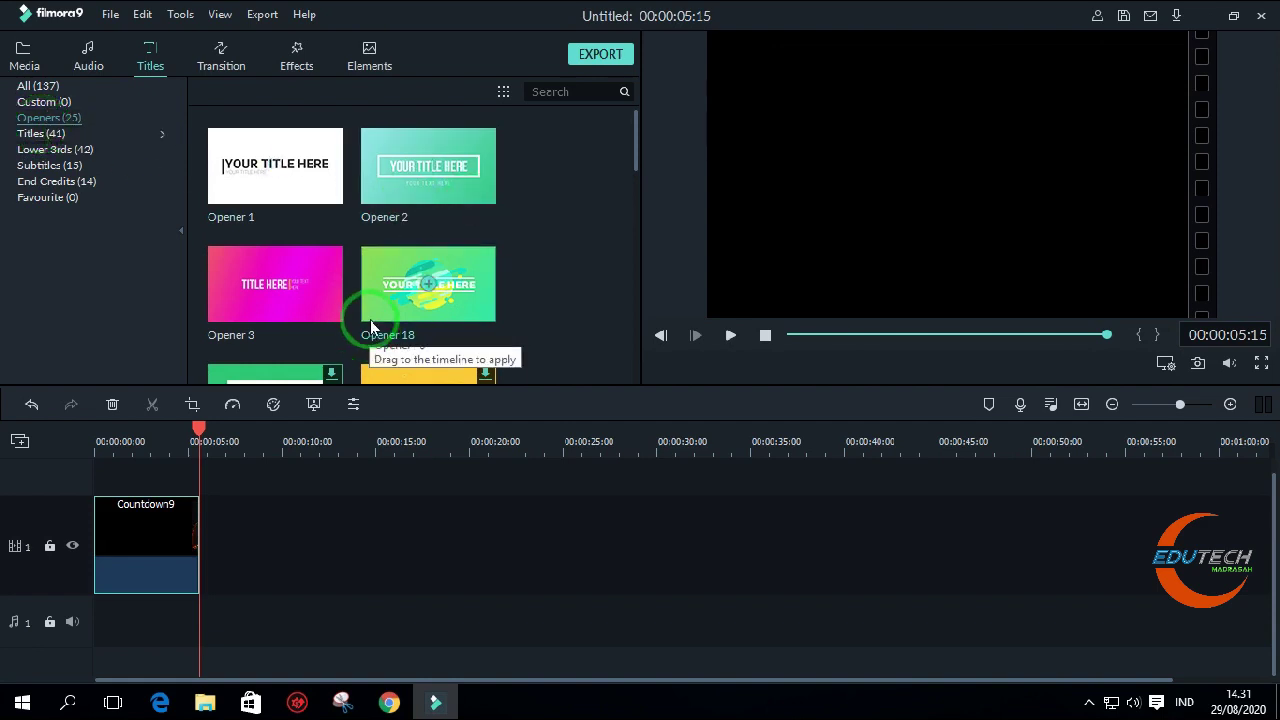
pyautogui.scroll(-5, 380, 250)
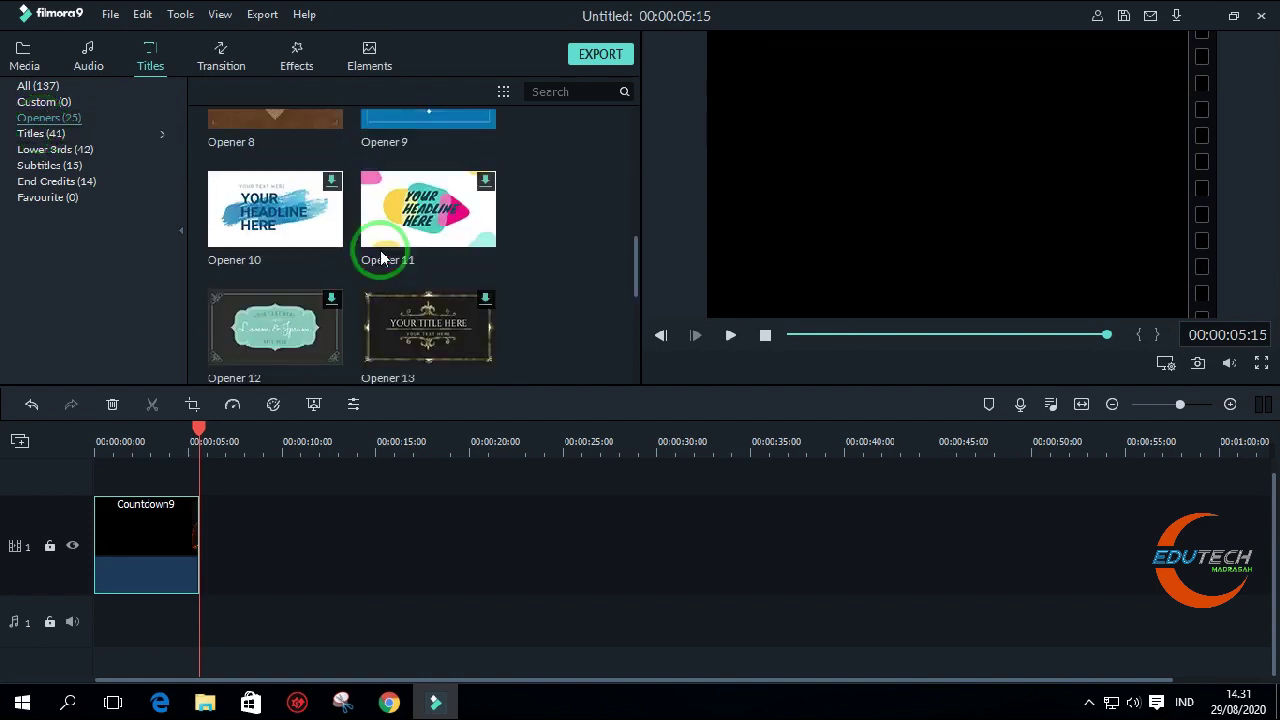
pyautogui.scroll(-5, 380, 258)
pyautogui.scroll(10, 380, 258)
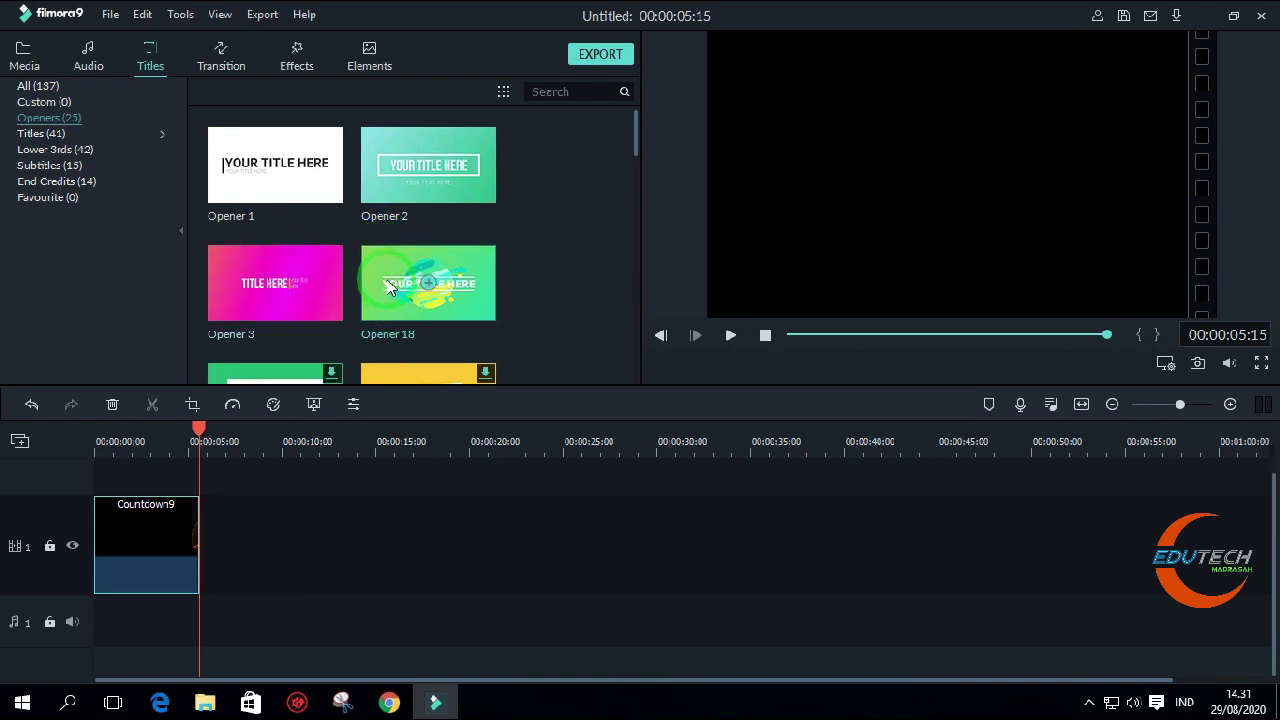
pyautogui.click(388, 280)
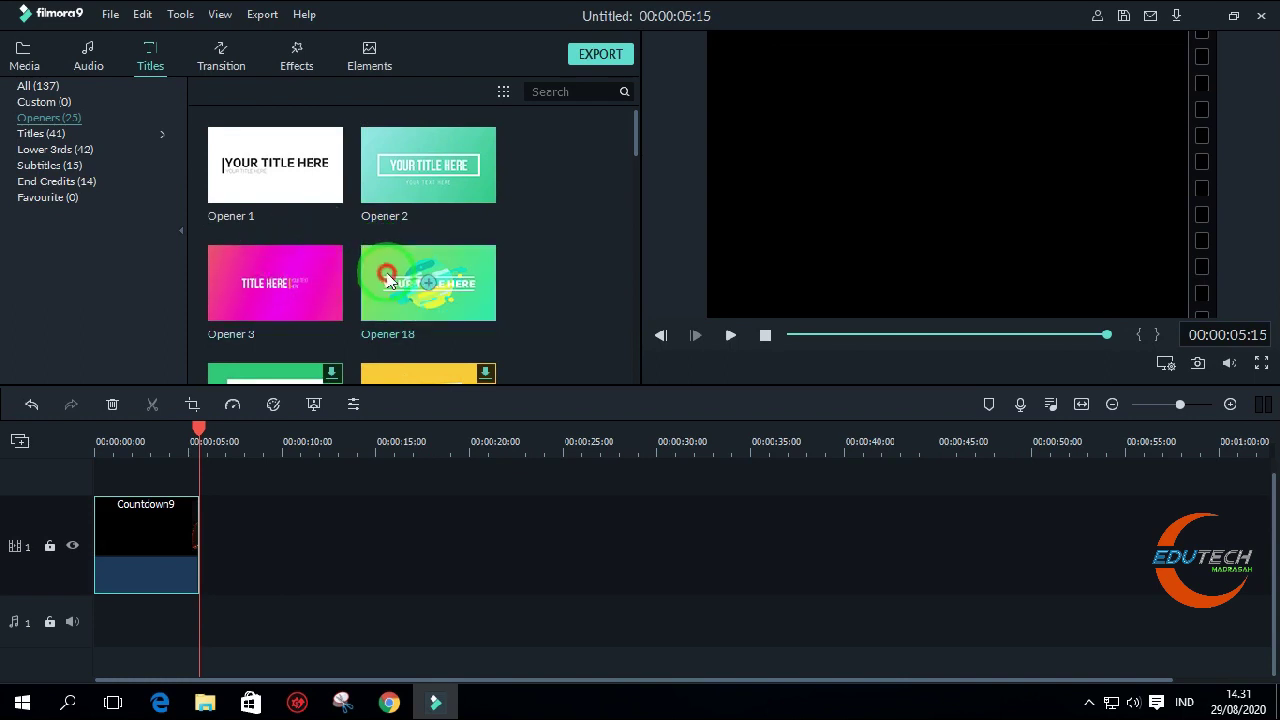
pyautogui.moveTo(386, 279); pyautogui.dragTo(197, 532)
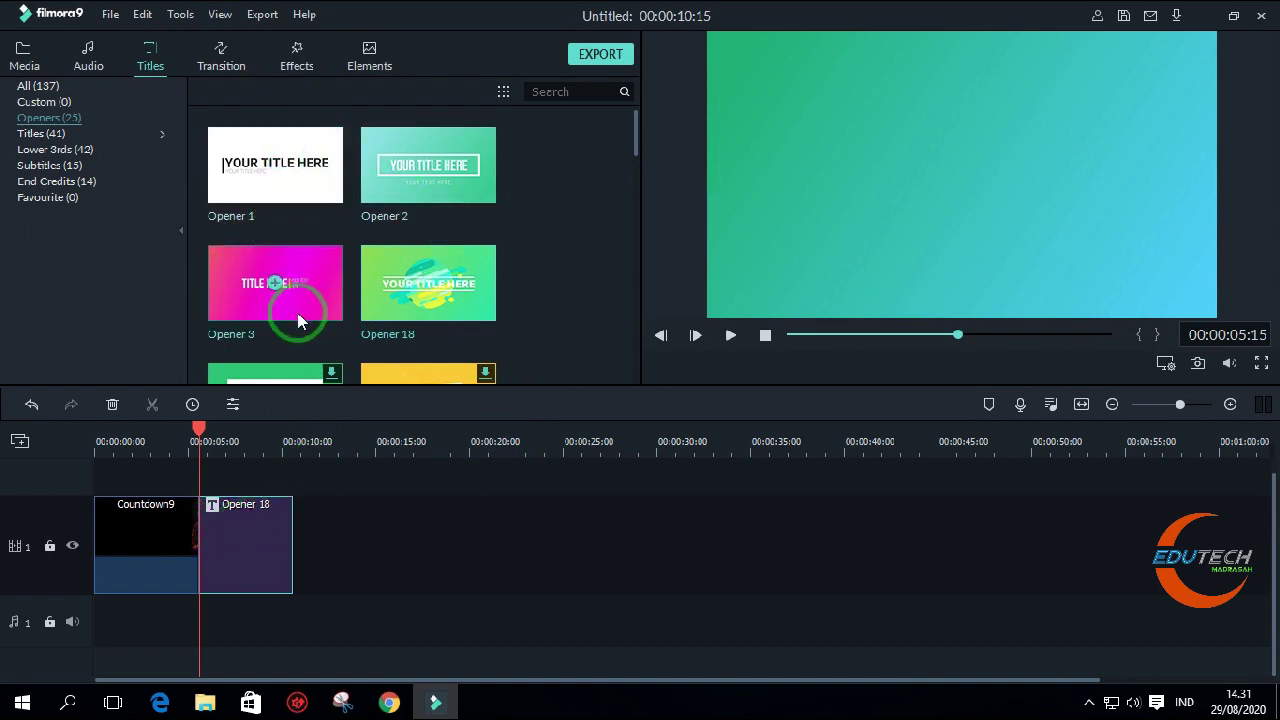
pyautogui.click(390, 285)
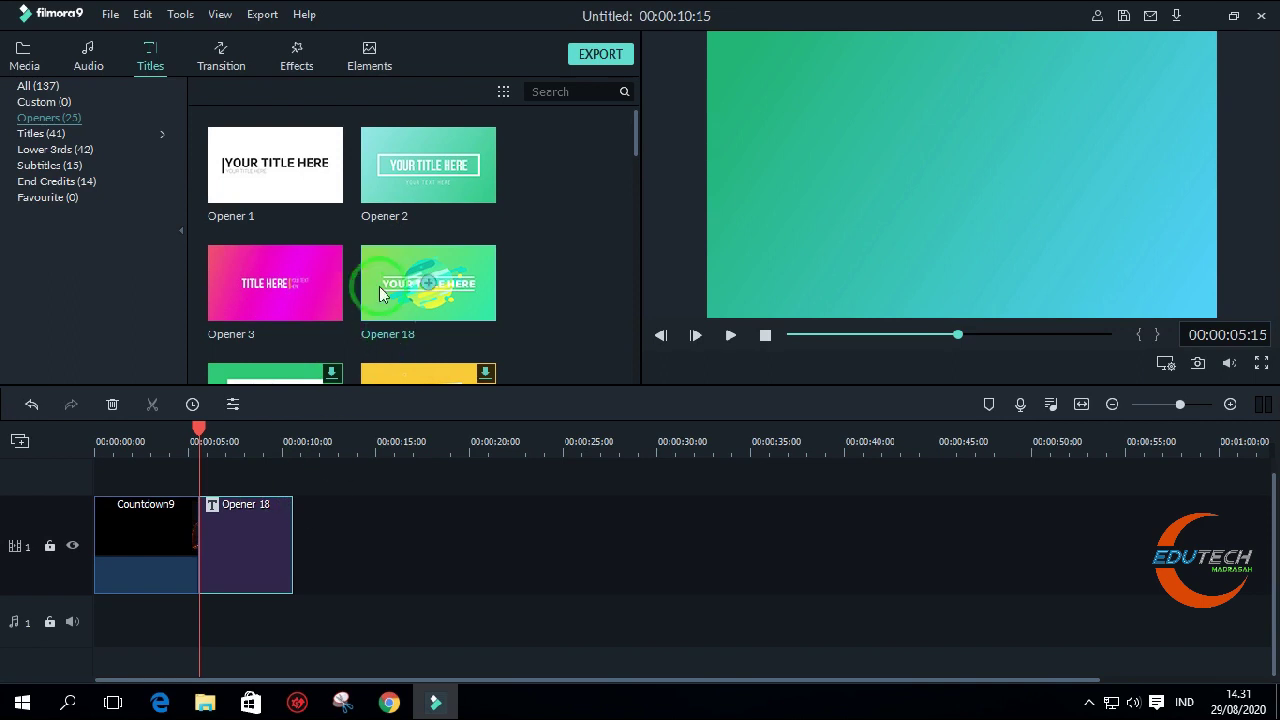
pyautogui.moveTo(382, 283); pyautogui.dragTo(323, 472)
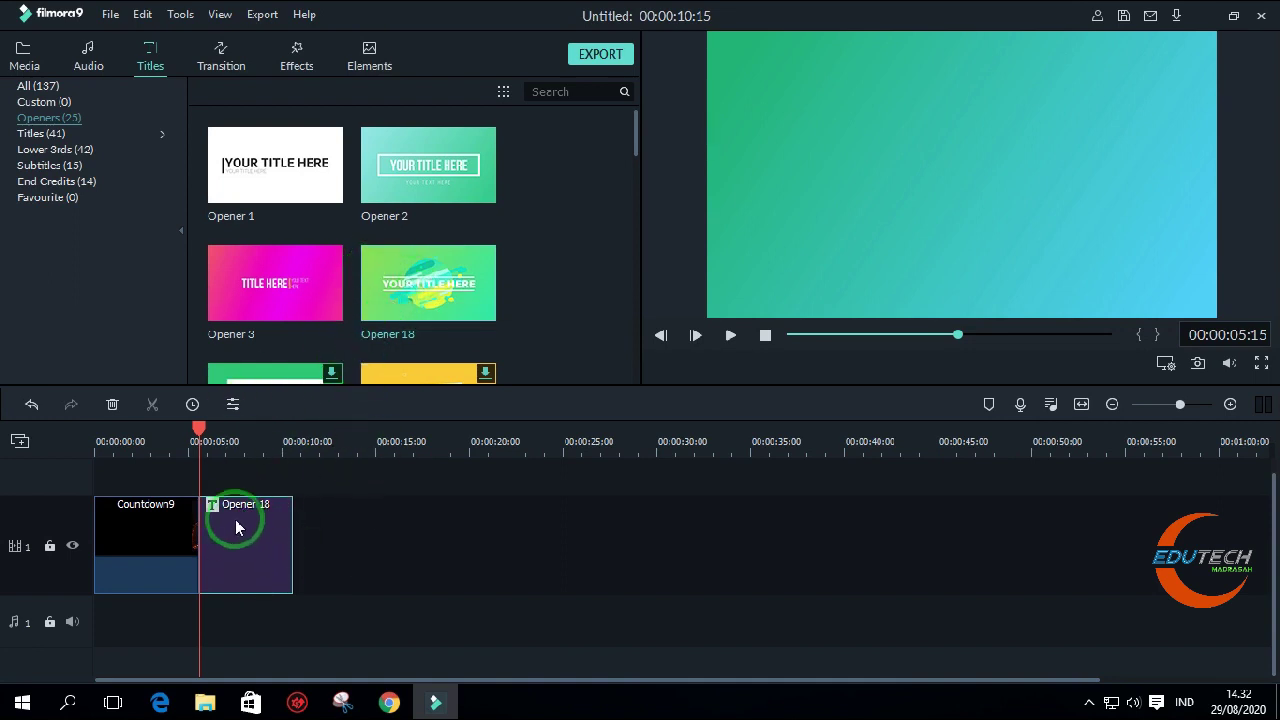
# - In the Opener 18 title editor, overwrite the YOUR TITLE HERE placeholder with the creator's name
pyautogui.moveTo(237, 528); pyautogui.dragTo(233, 572)
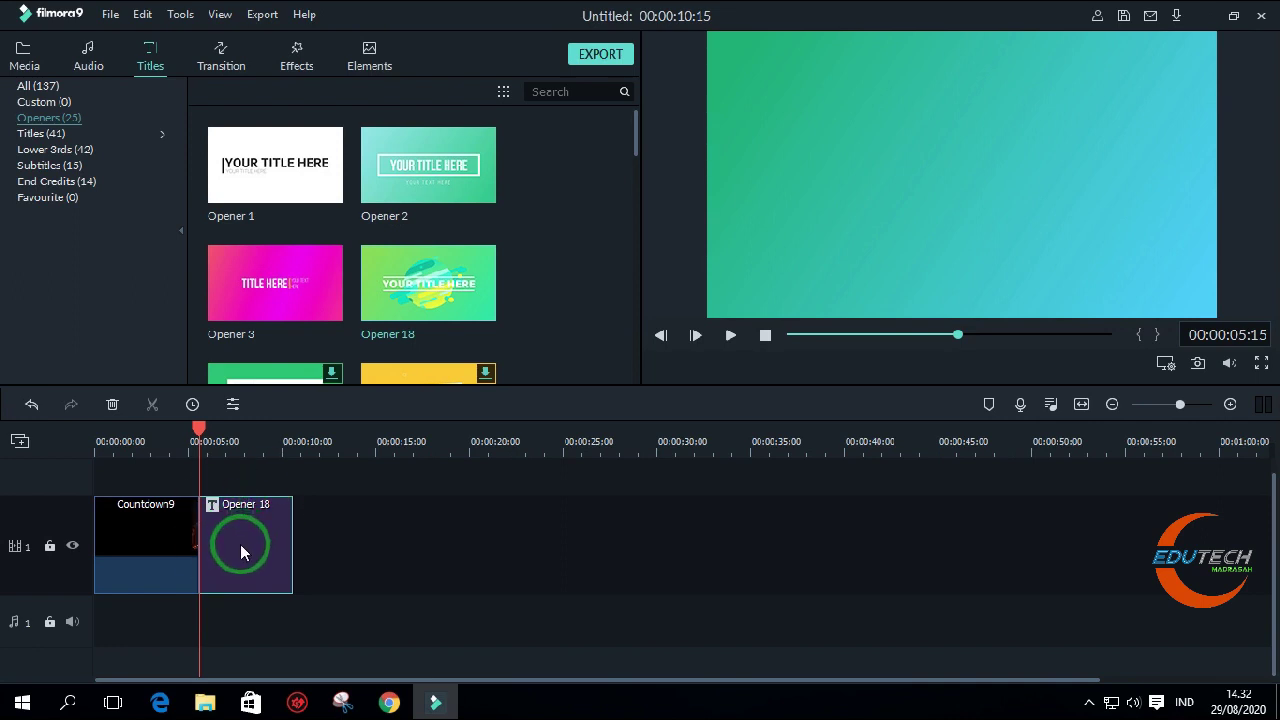
pyautogui.doubleClick(240, 544)
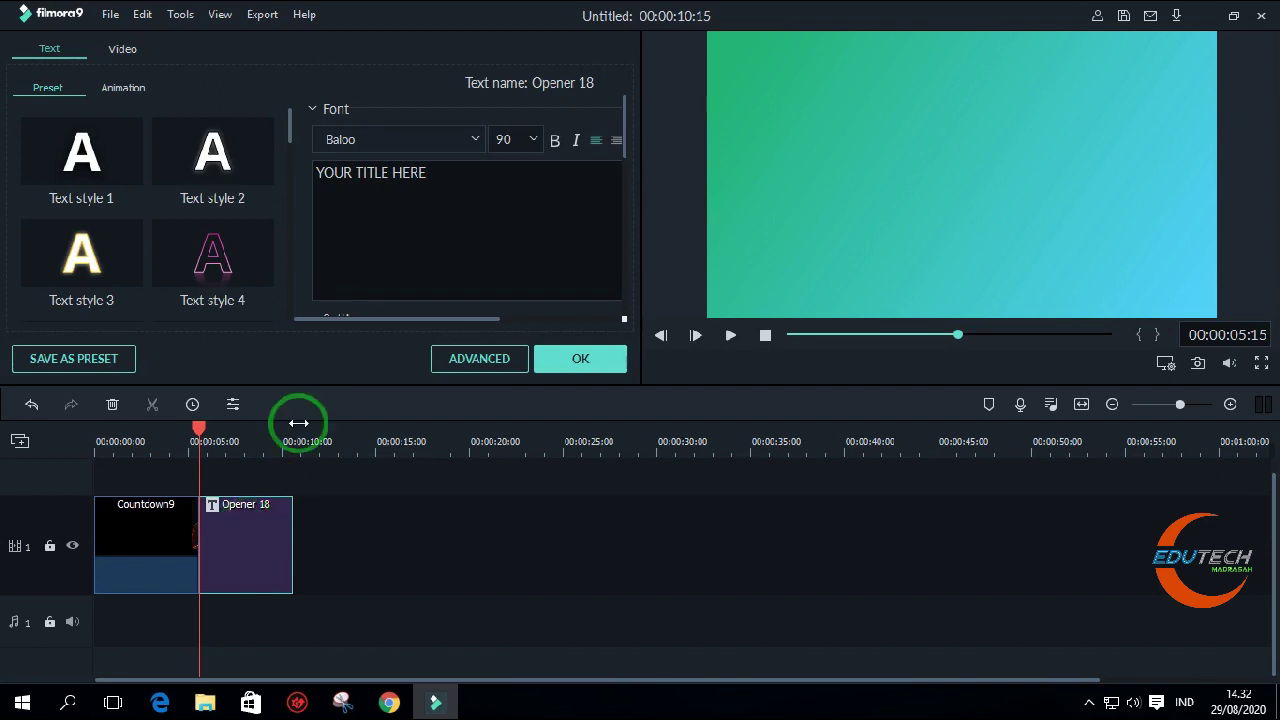
pyautogui.moveTo(439, 171); pyautogui.dragTo(345, 171)
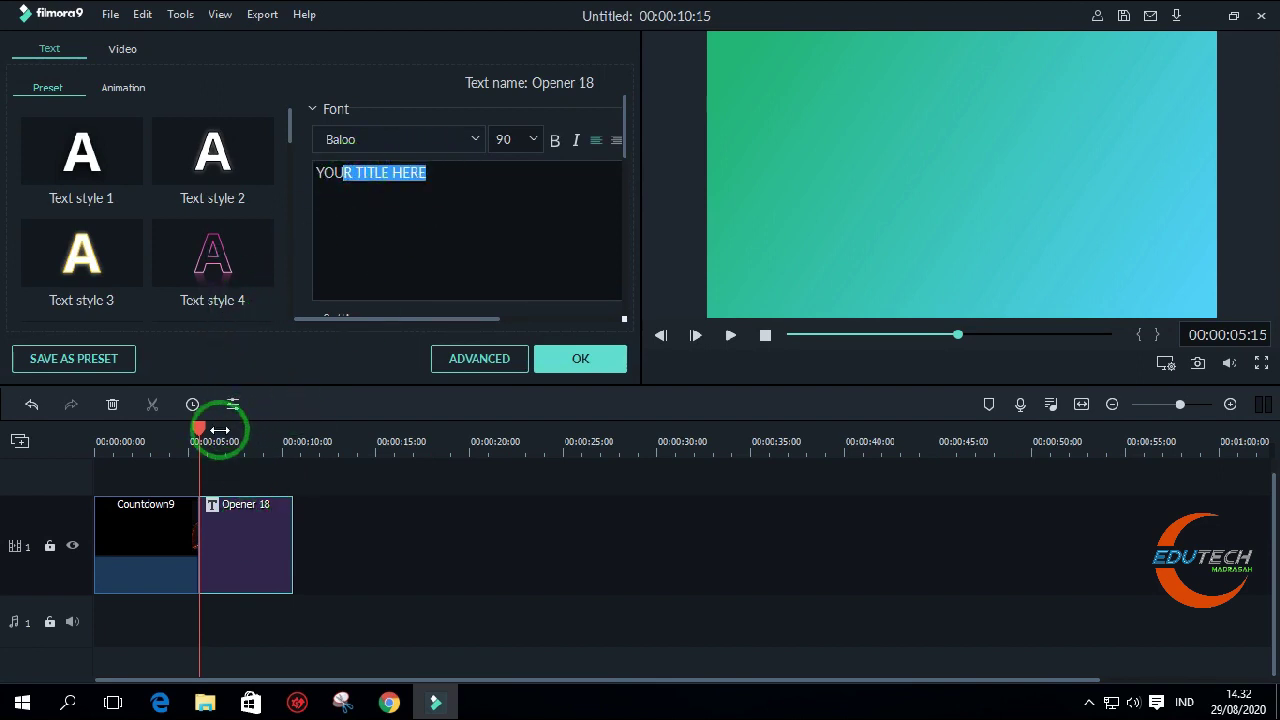
pyautogui.moveTo(199, 440); pyautogui.dragTo(253, 442)
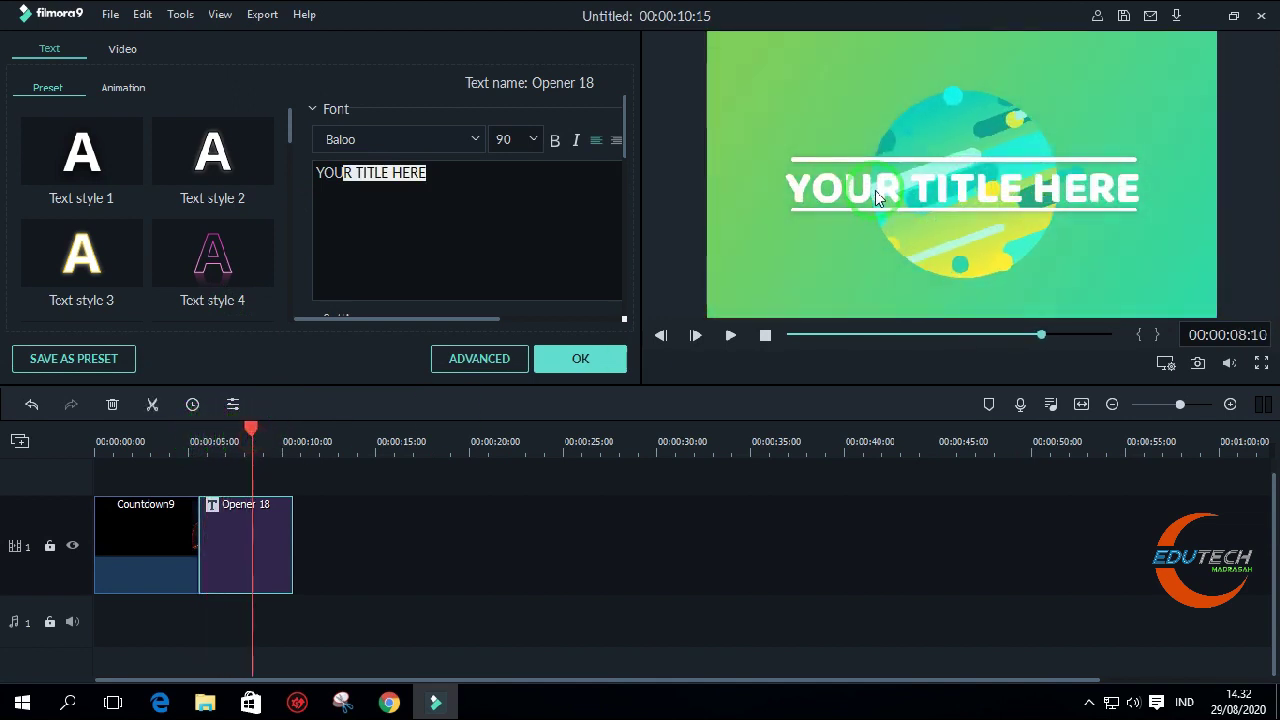
pyautogui.click(877, 190)
pyautogui.click(477, 180)
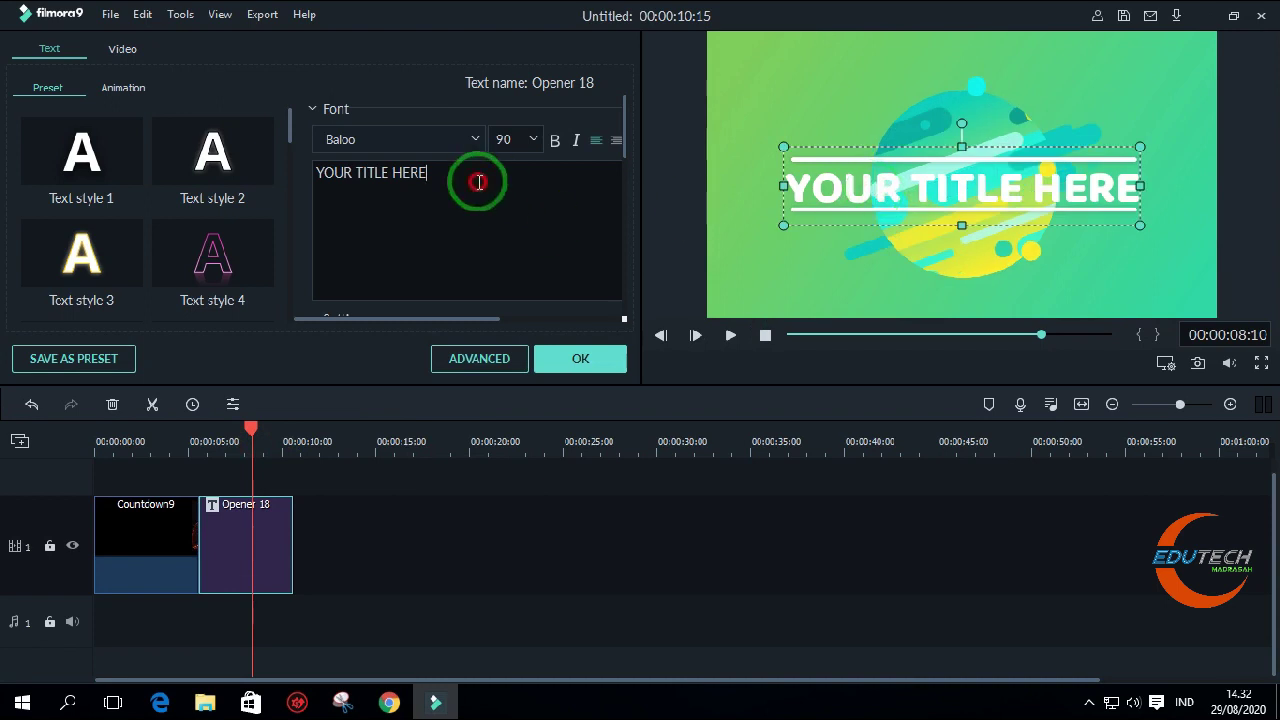
pyautogui.moveTo(425, 172); pyautogui.dragTo(307, 172)
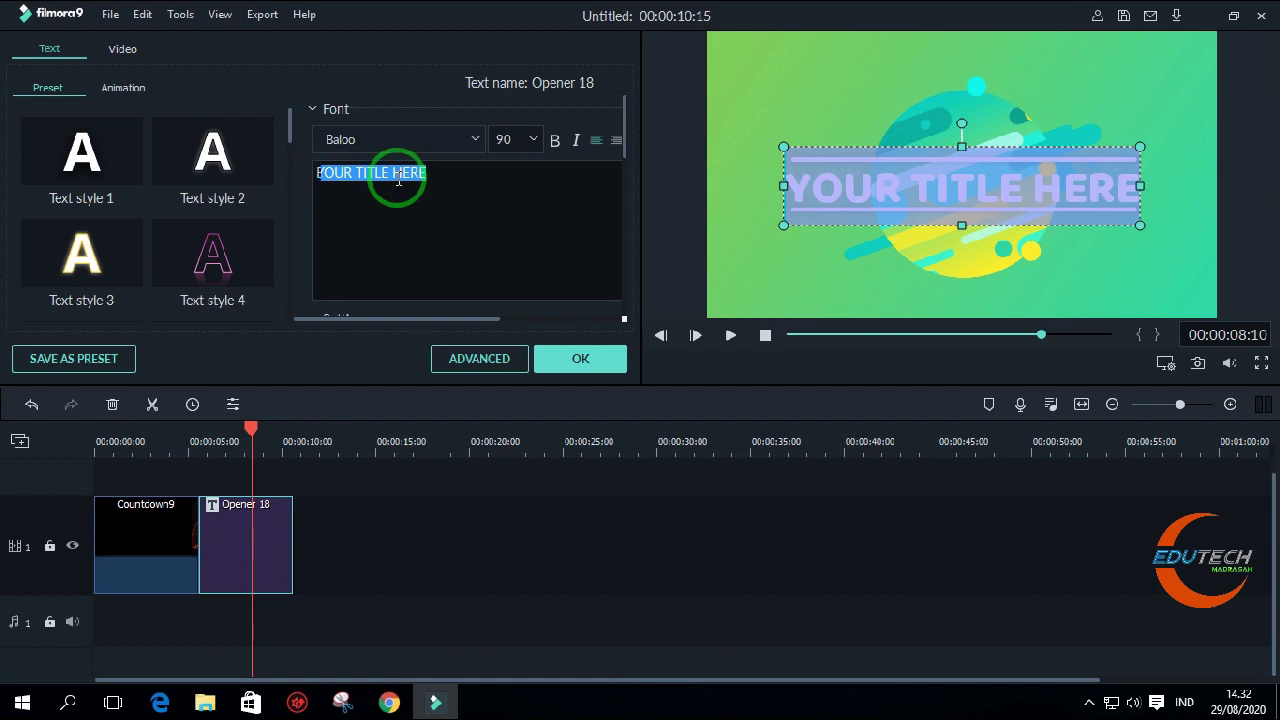
pyautogui.write('EVI M')
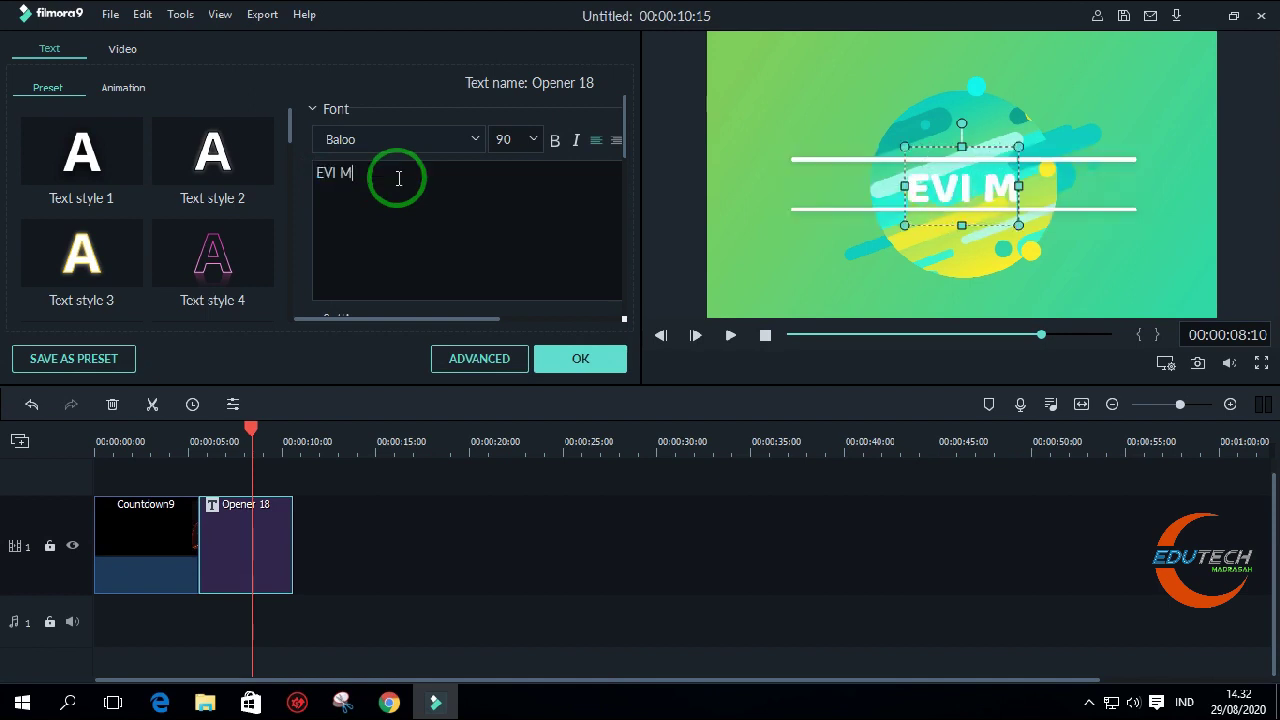
pyautogui.write('UTAWASIT')
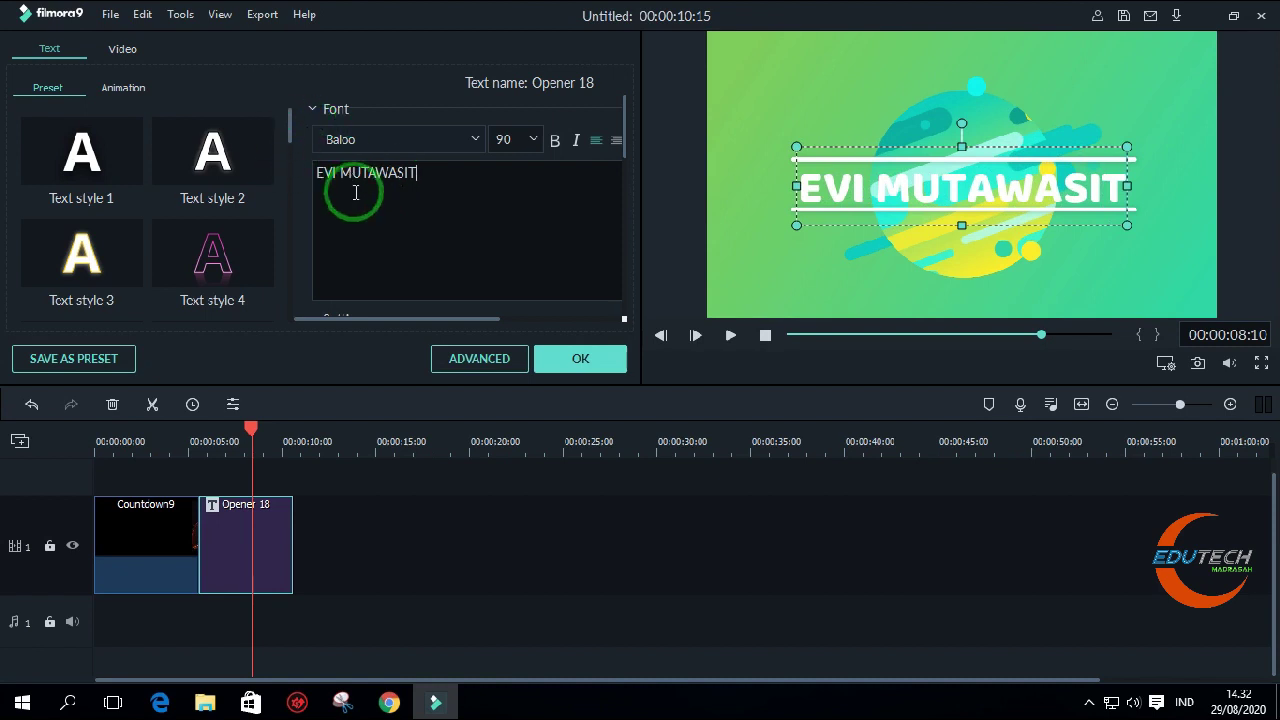
# - Keep the Baloo font and make the opener title text purple
pyautogui.click(476, 139)
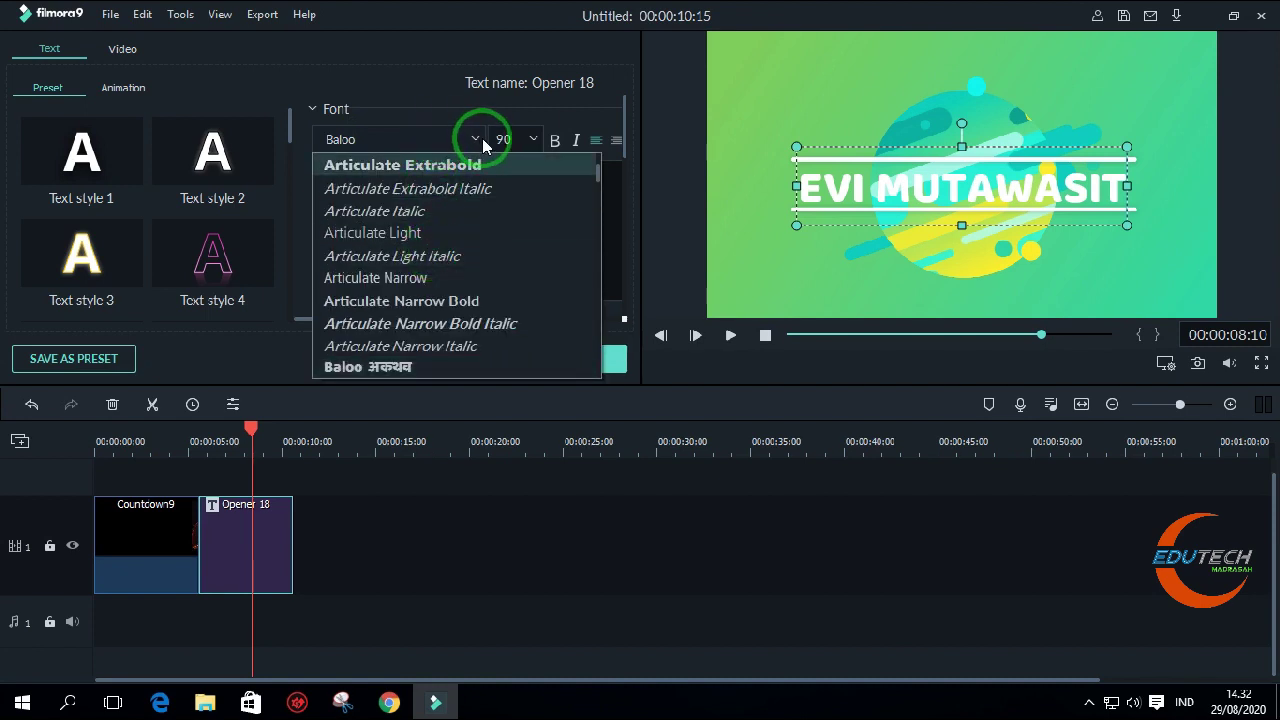
pyautogui.click(478, 140)
pyautogui.scroll(-2, 428, 265)
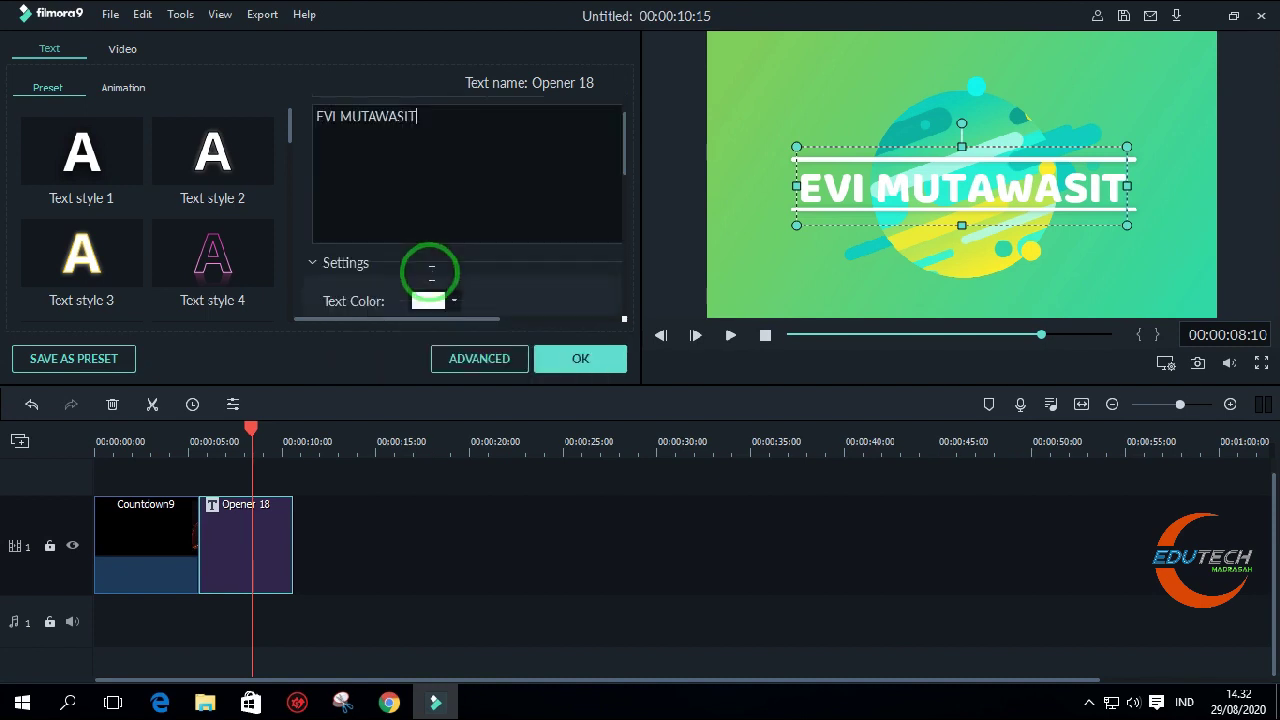
pyautogui.click(440, 245)
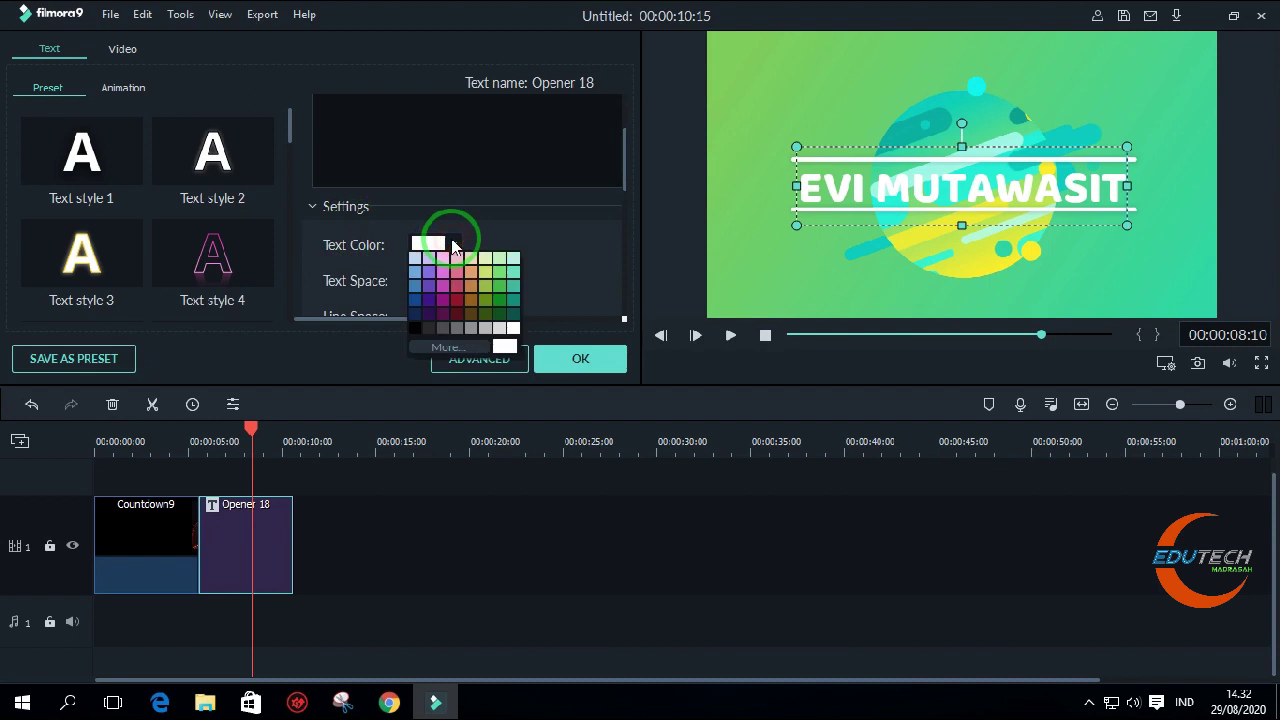
pyautogui.click(430, 302)
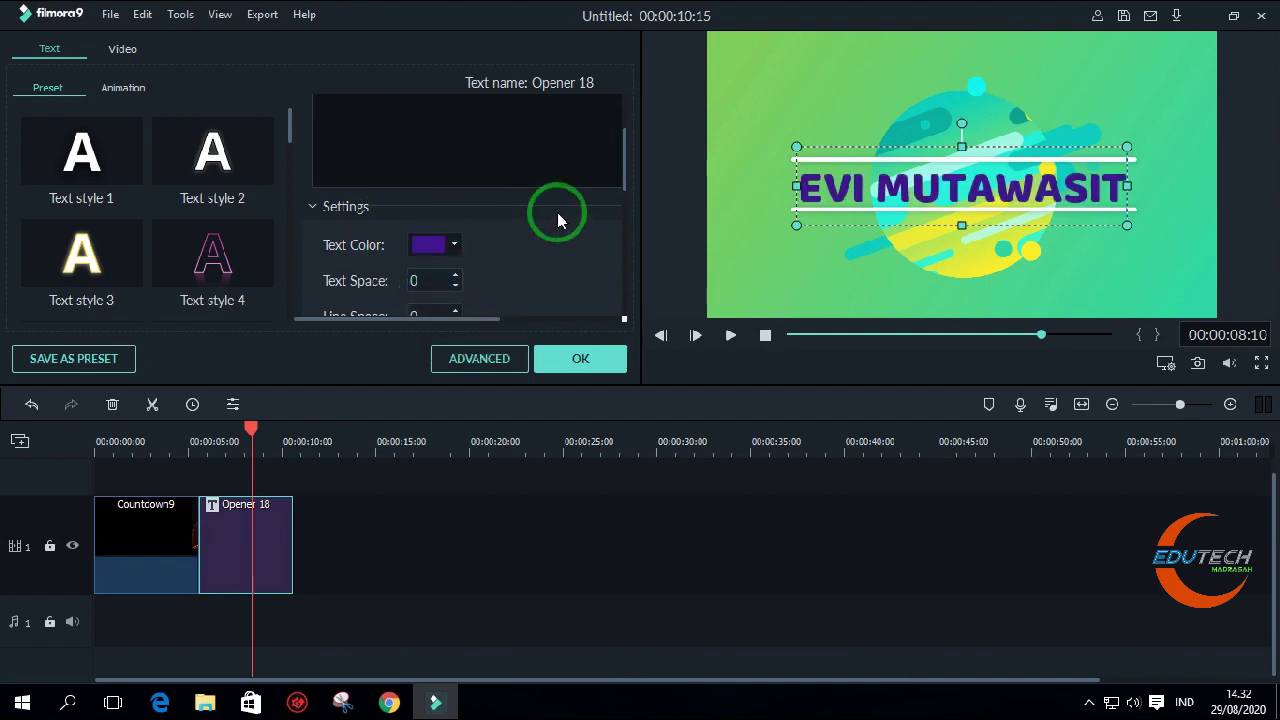
# - Set the opener title's text space to 2
pyautogui.doubleClick(428, 284)
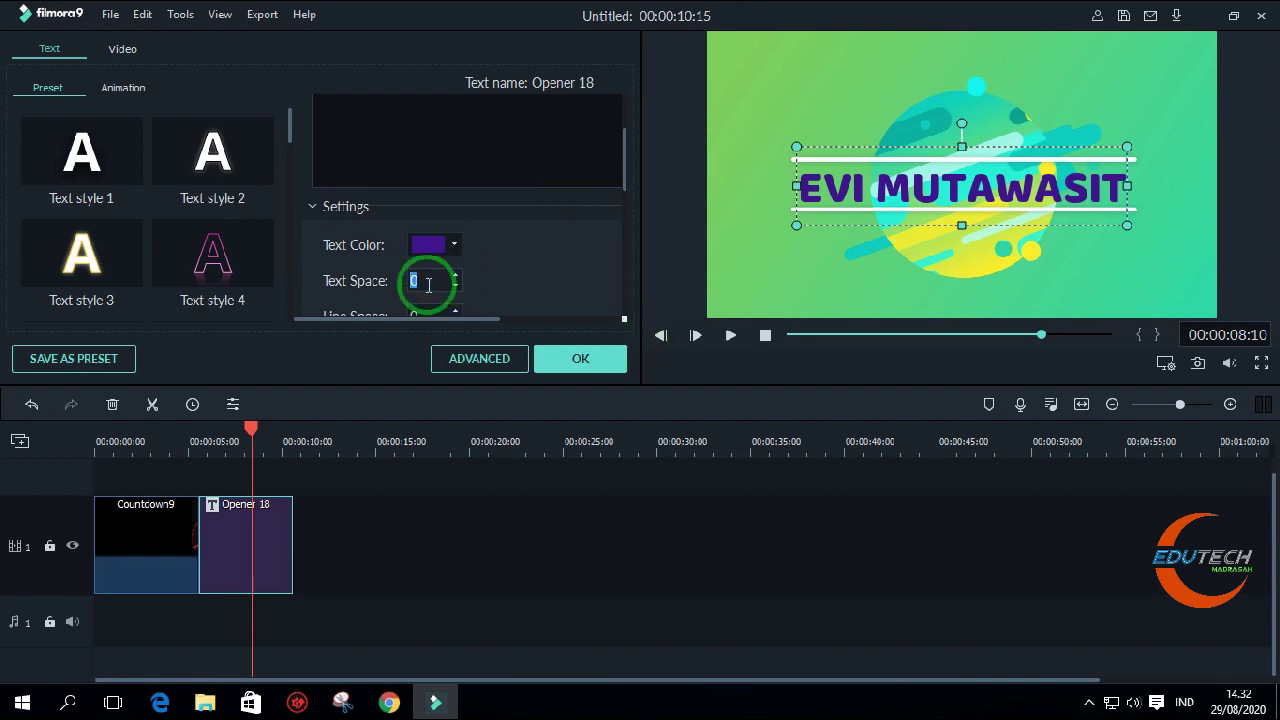
pyautogui.click(457, 280)
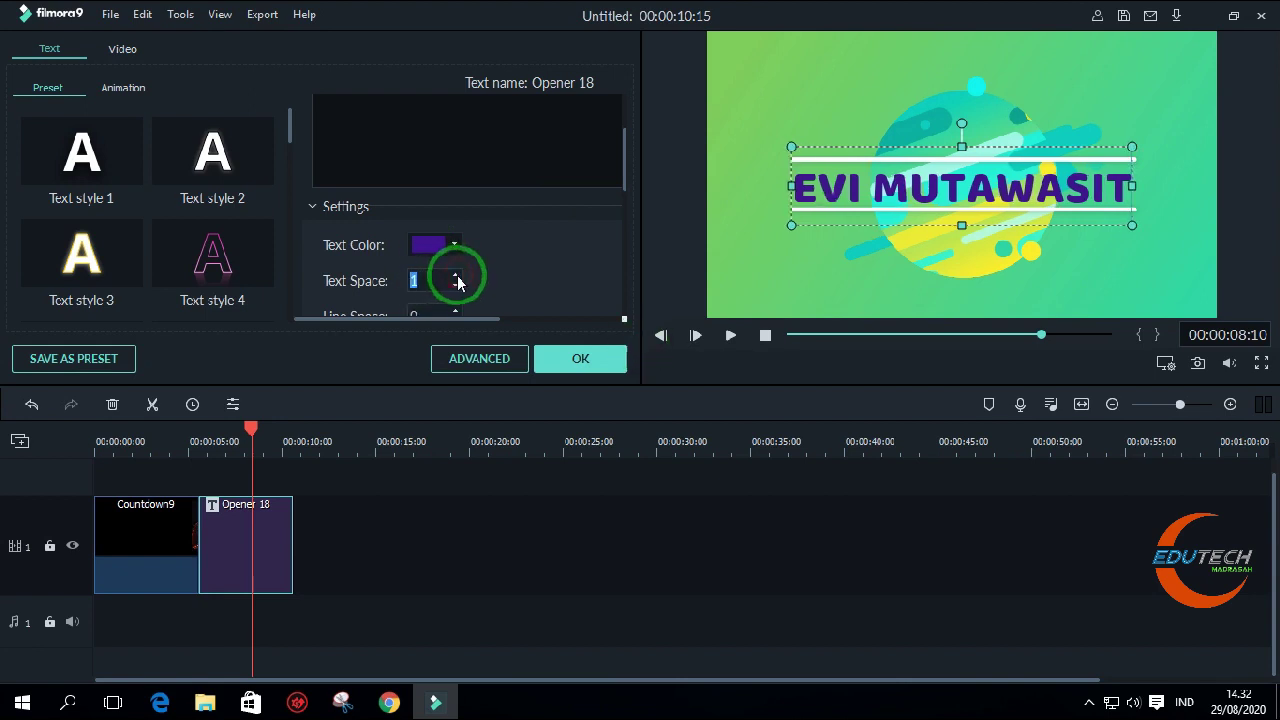
pyautogui.click(457, 280)
pyautogui.click(457, 289)
pyautogui.click(457, 289)
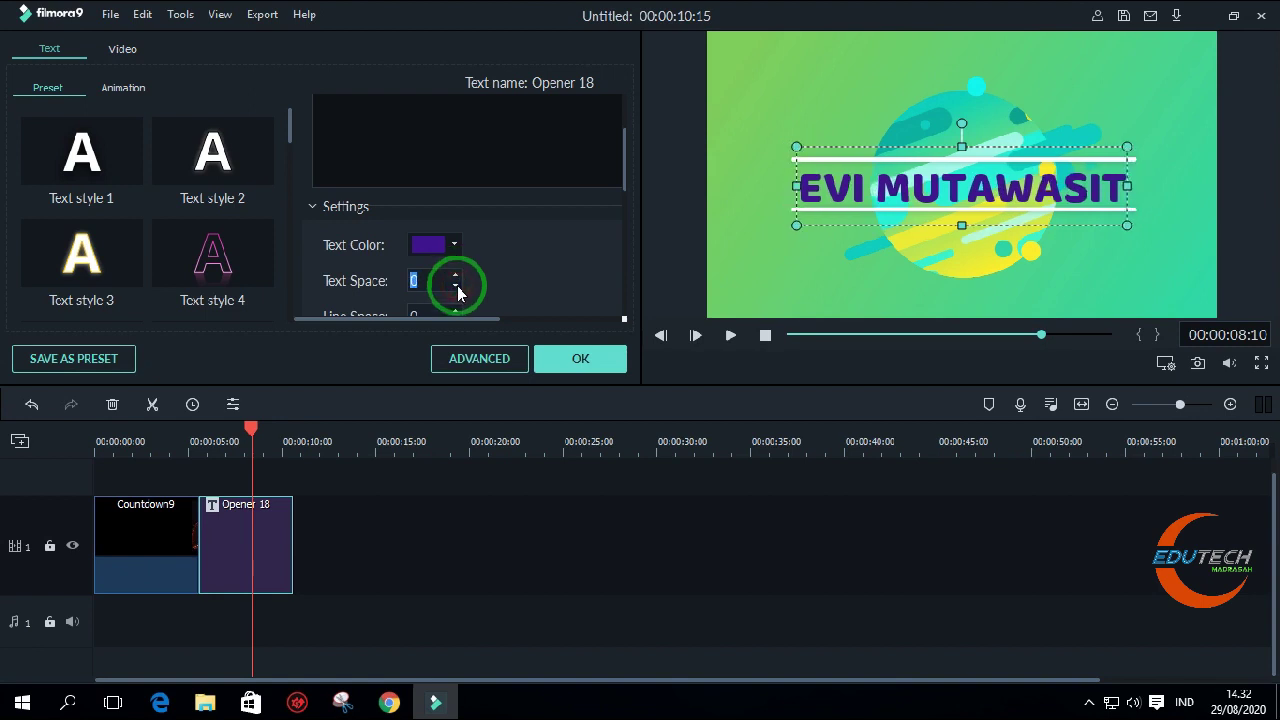
pyautogui.click(455, 276)
pyautogui.click(455, 276)
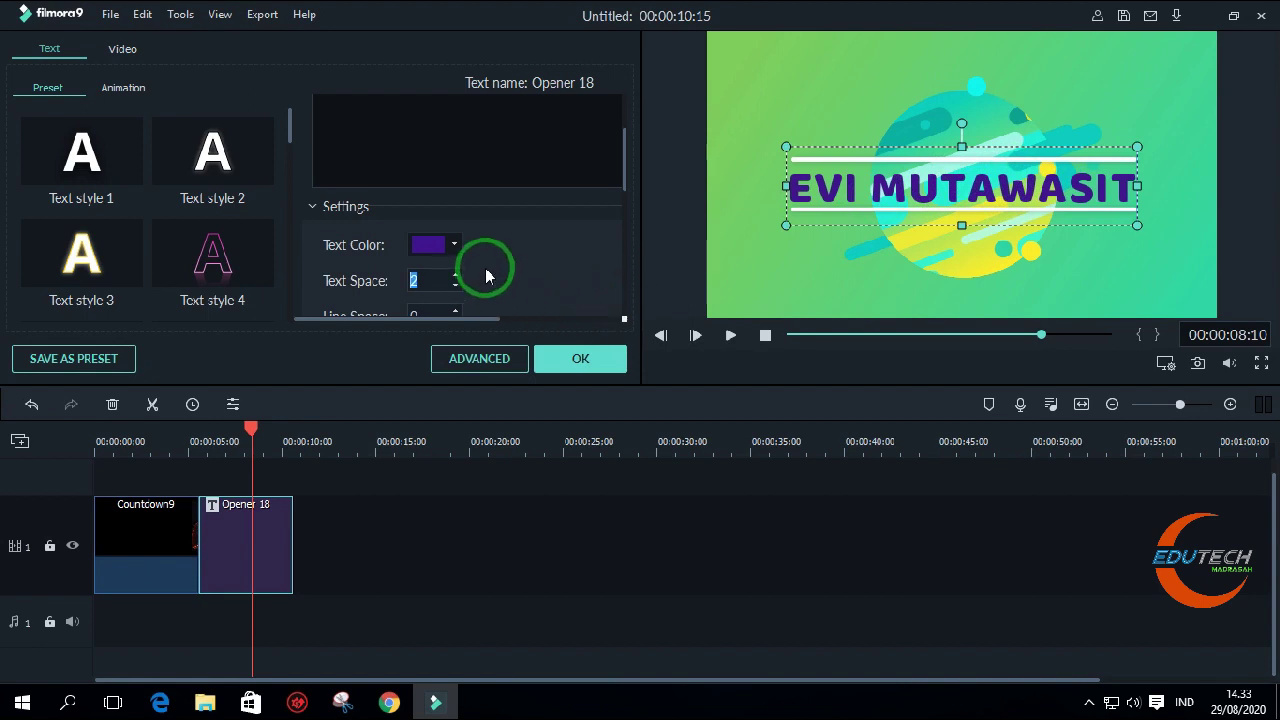
# - Try the alignment grid positions, then drag the title back to centre between the white lines
pyautogui.scroll(-2, 485, 268)
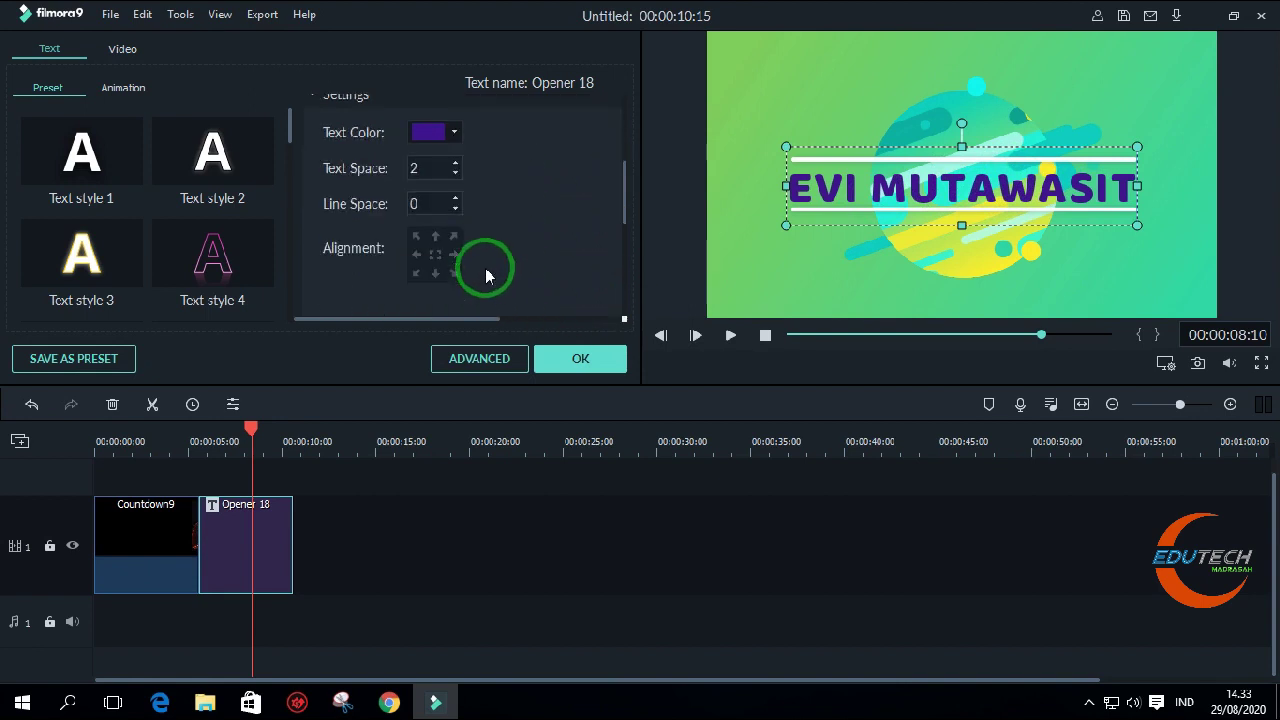
pyautogui.click(435, 255)
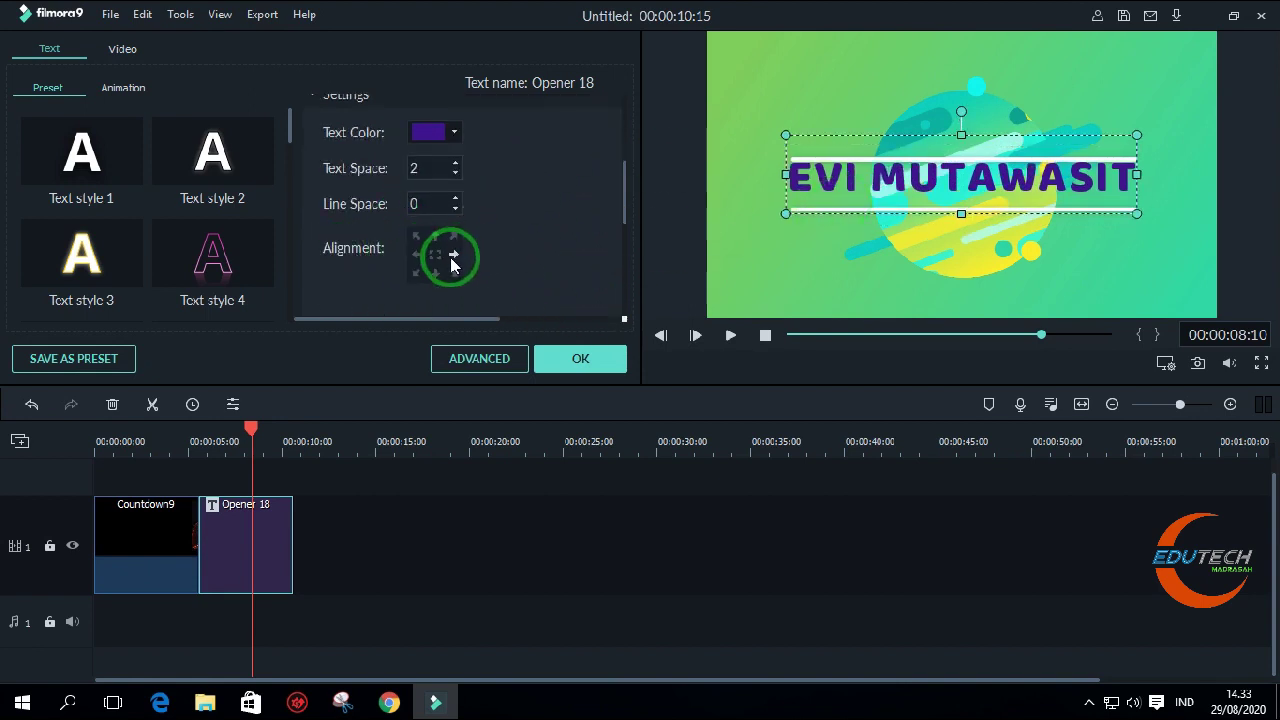
pyautogui.click(420, 253)
pyautogui.click(435, 272)
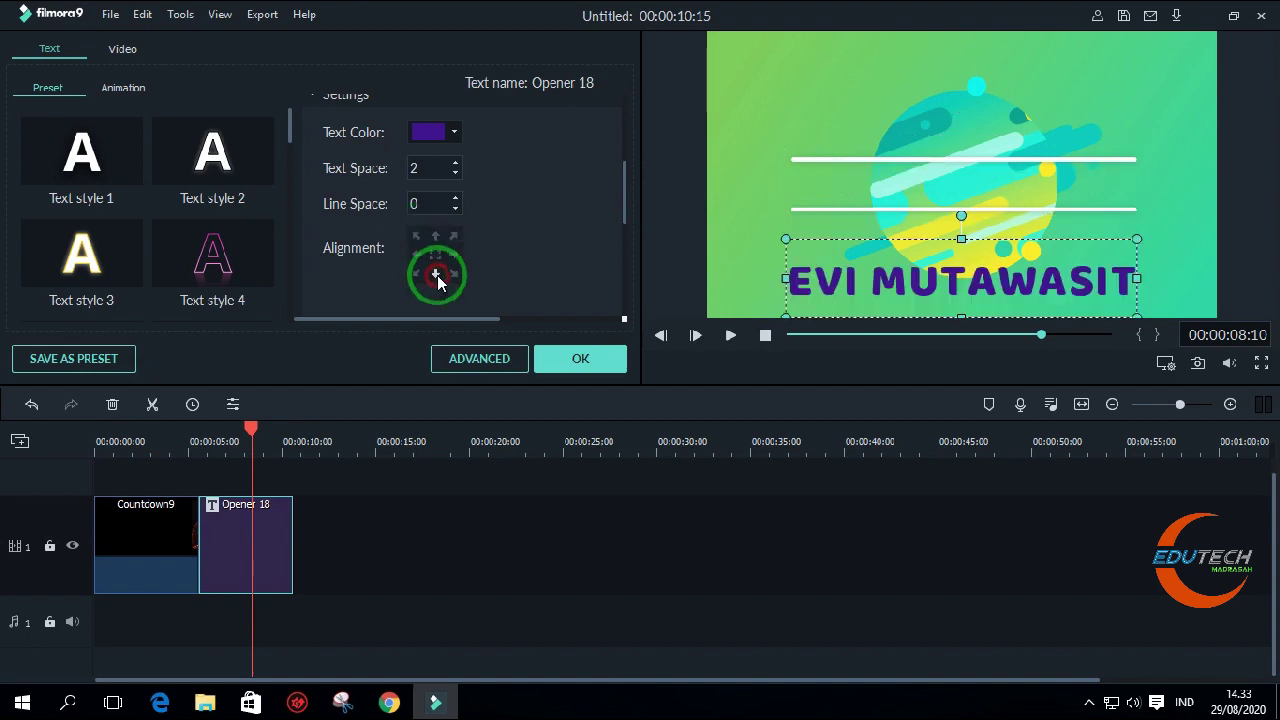
pyautogui.click(435, 237)
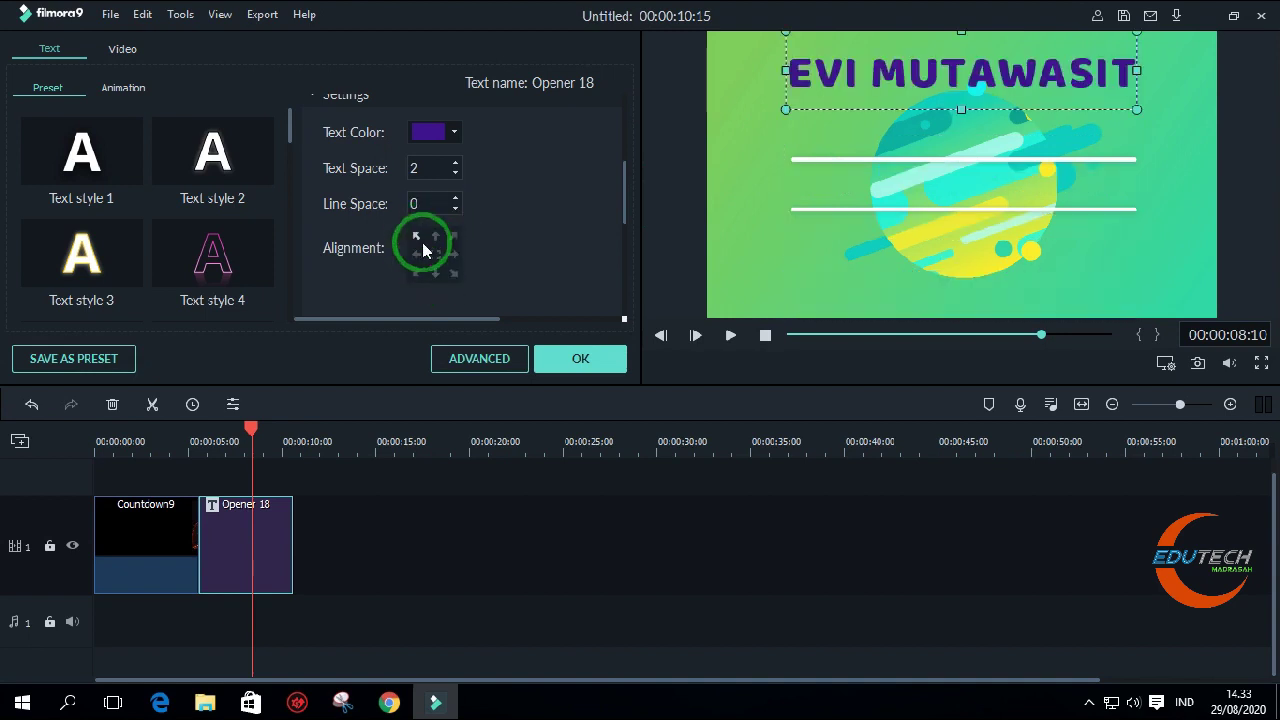
pyautogui.click(960, 112)
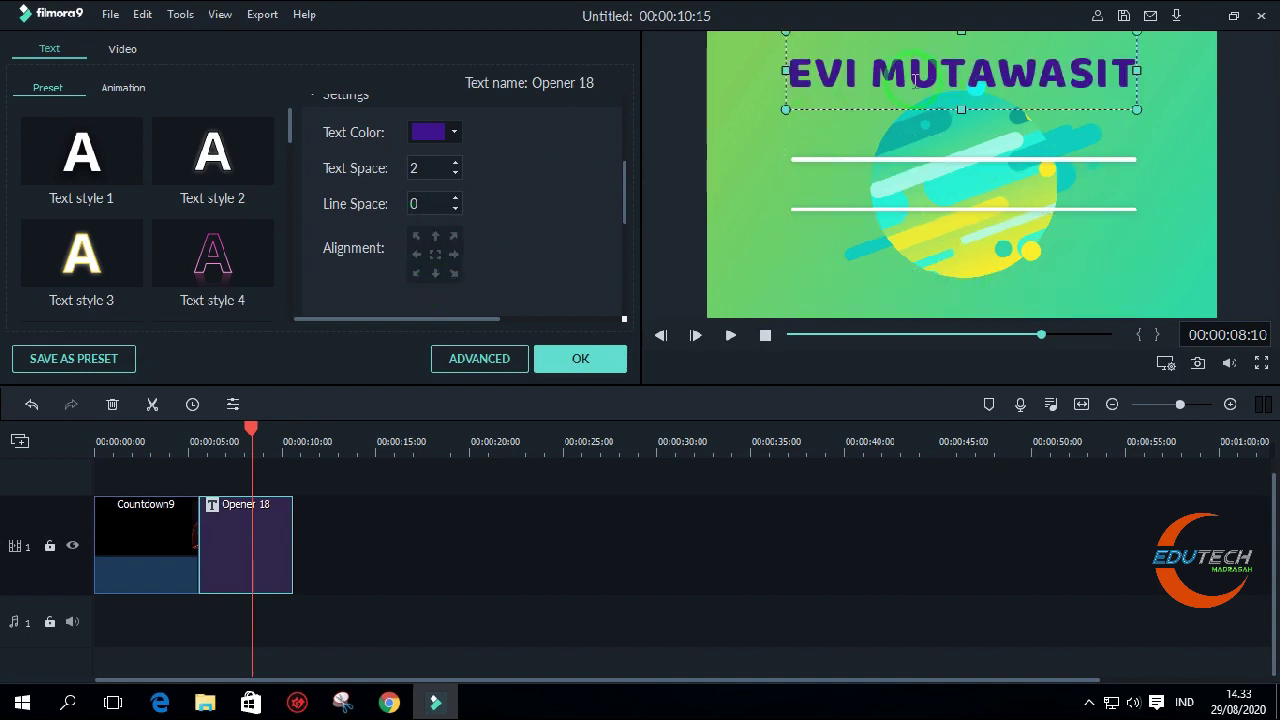
pyautogui.click(1018, 122)
pyautogui.click(1011, 86)
pyautogui.moveTo(1011, 86); pyautogui.dragTo(1011, 200)
# - Apply the orange outlined Text style 16 preset to the opener title
pyautogui.click(681, 184)
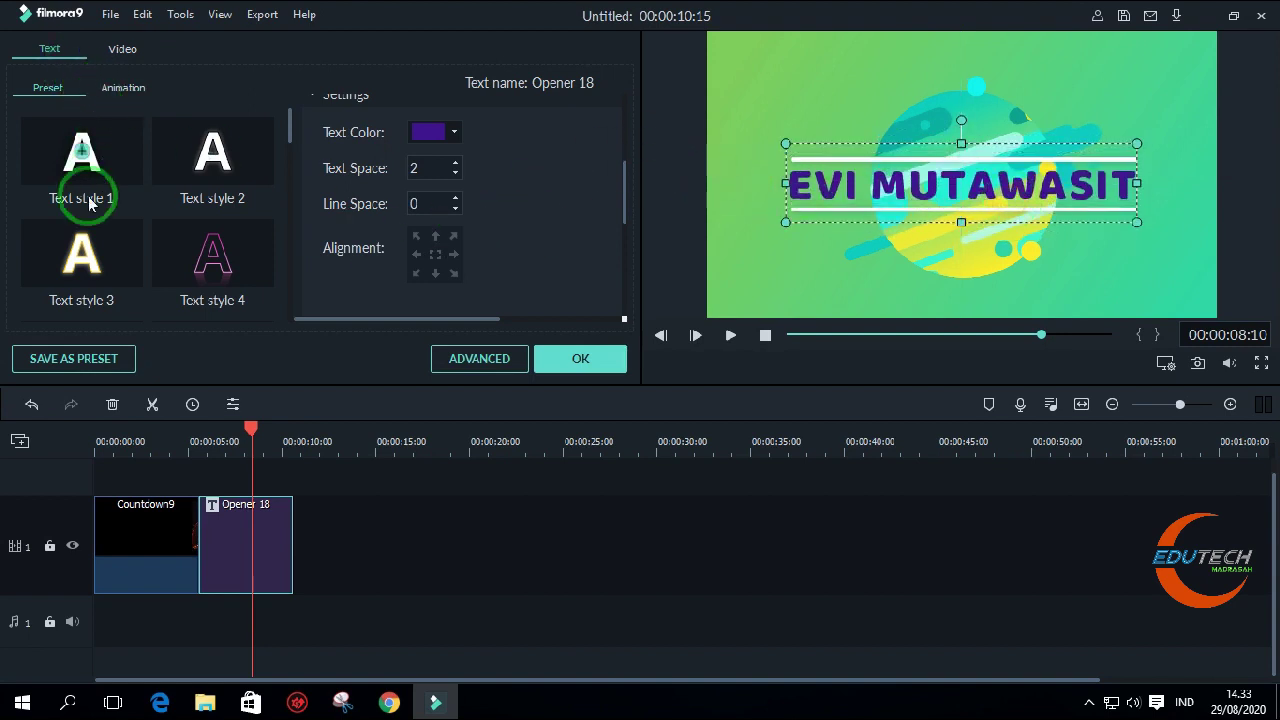
pyautogui.scroll(-10, 150, 196)
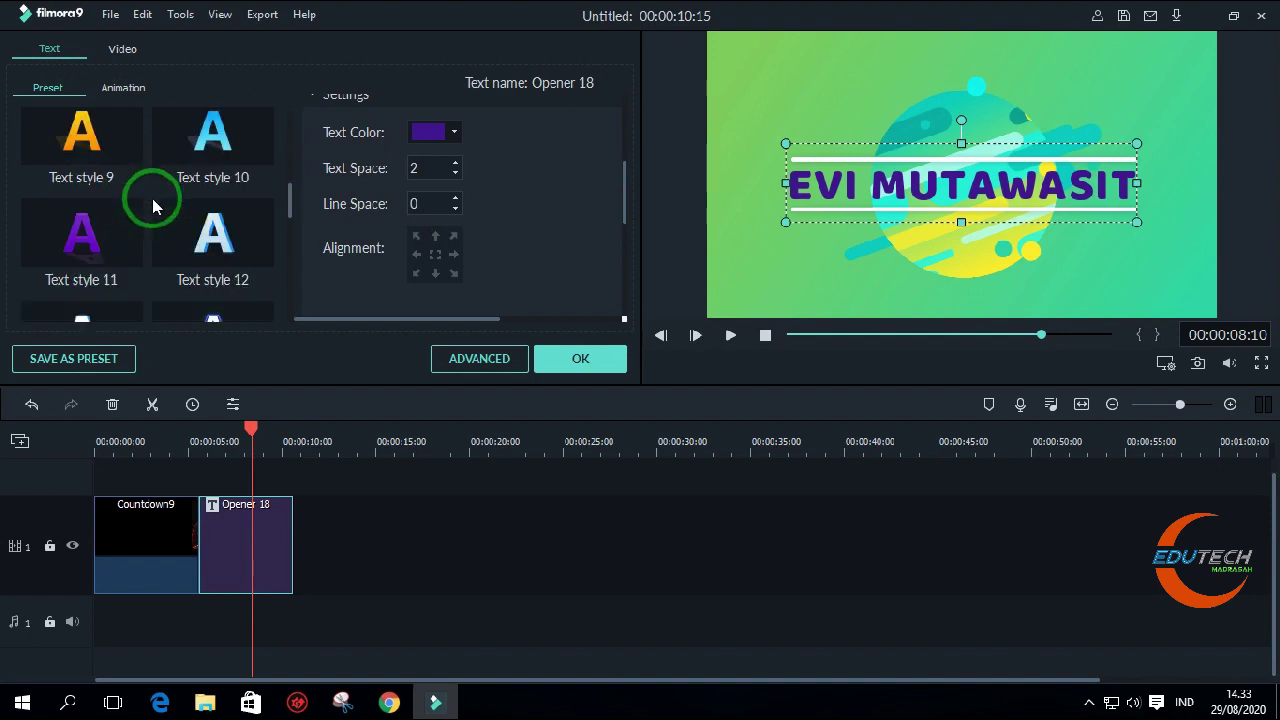
pyautogui.scroll(8, 130, 185)
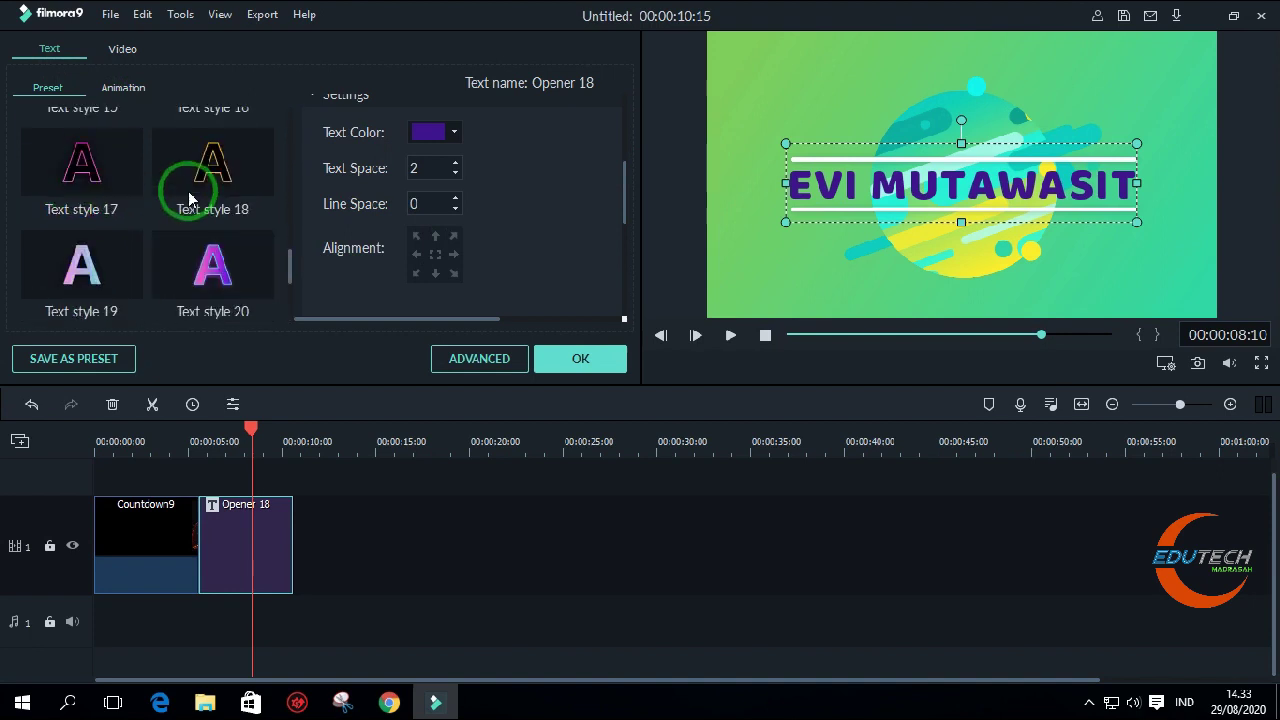
pyautogui.scroll(-4, 100, 207)
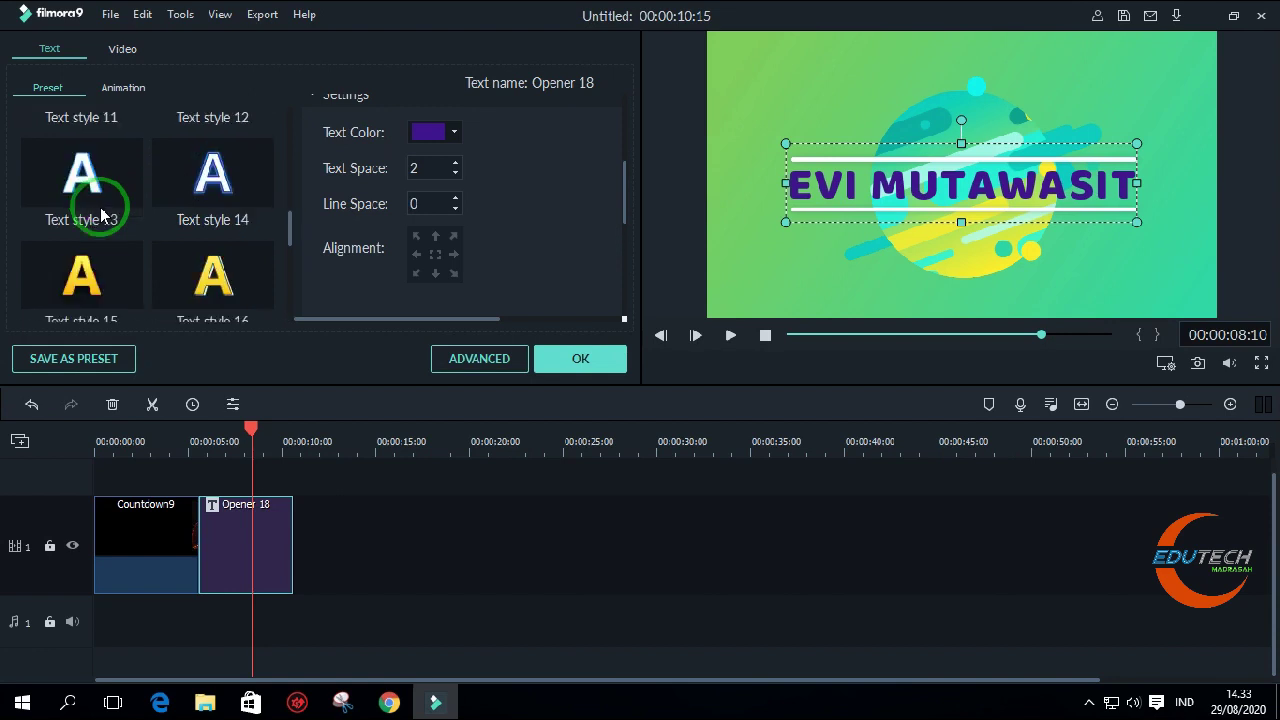
pyautogui.click(95, 280)
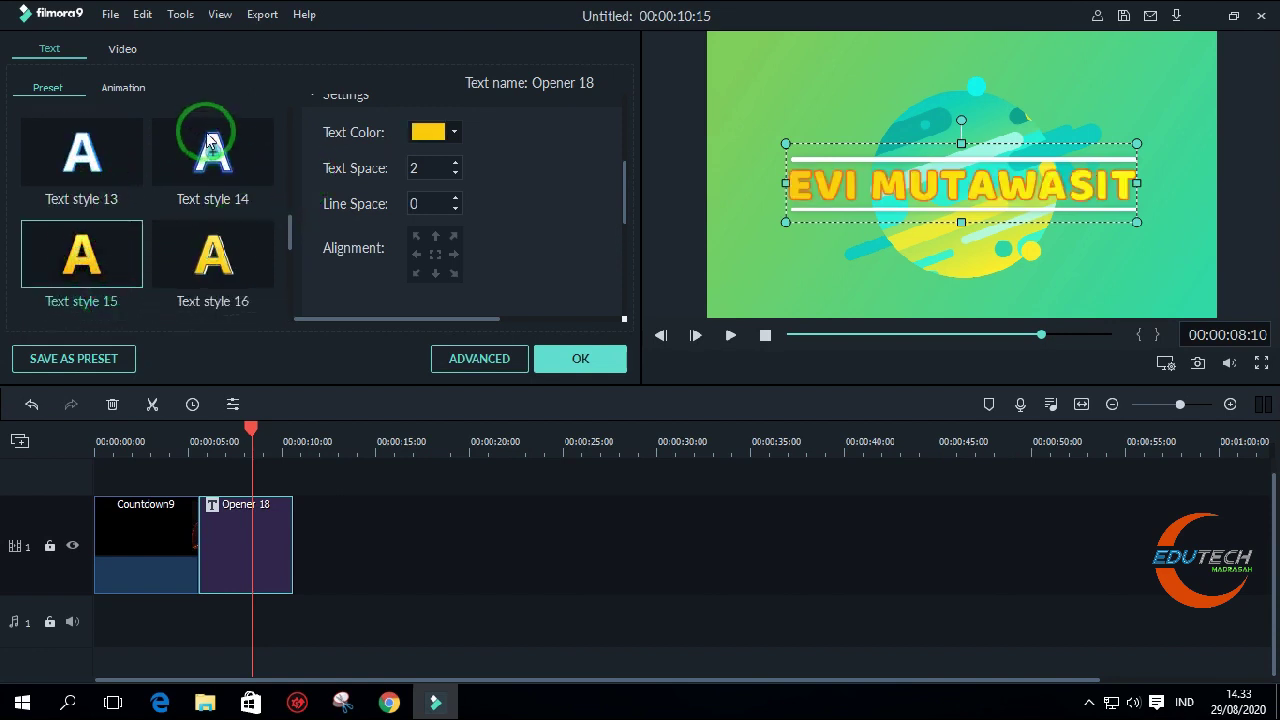
pyautogui.click(201, 262)
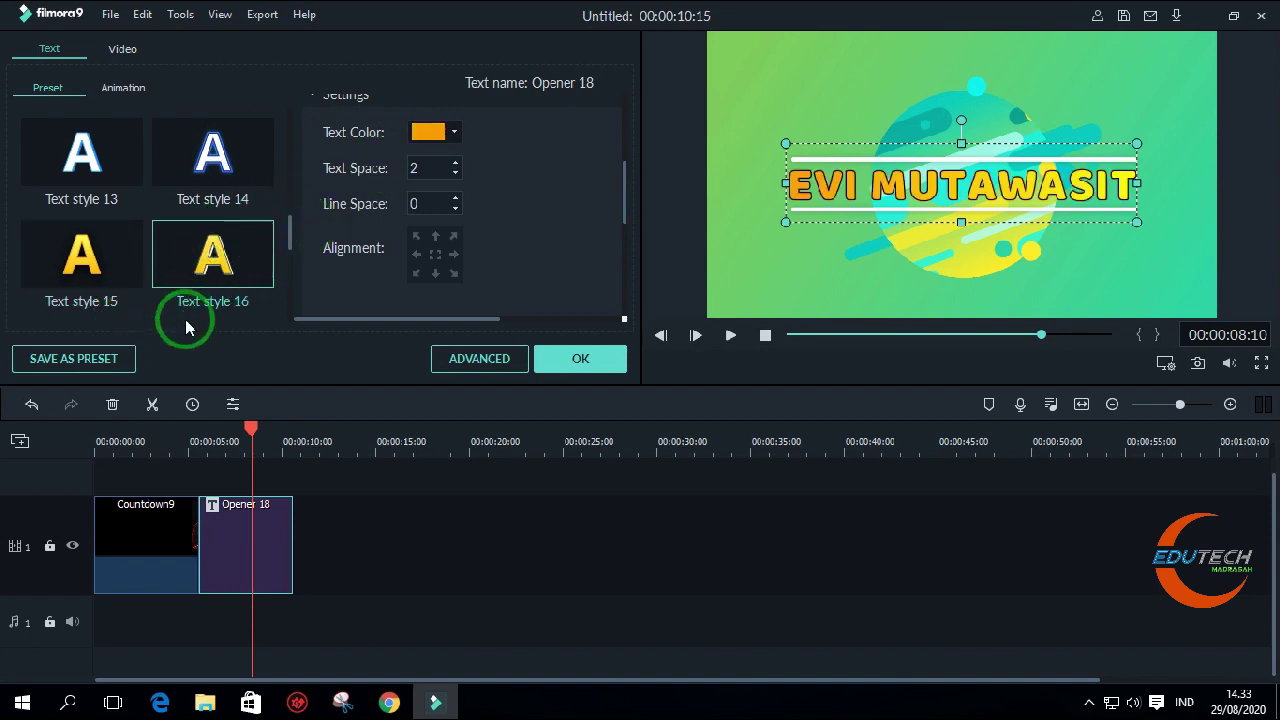
# - Confirm the title edits and show the Titles (41) category of templates
pyautogui.click(600, 365)
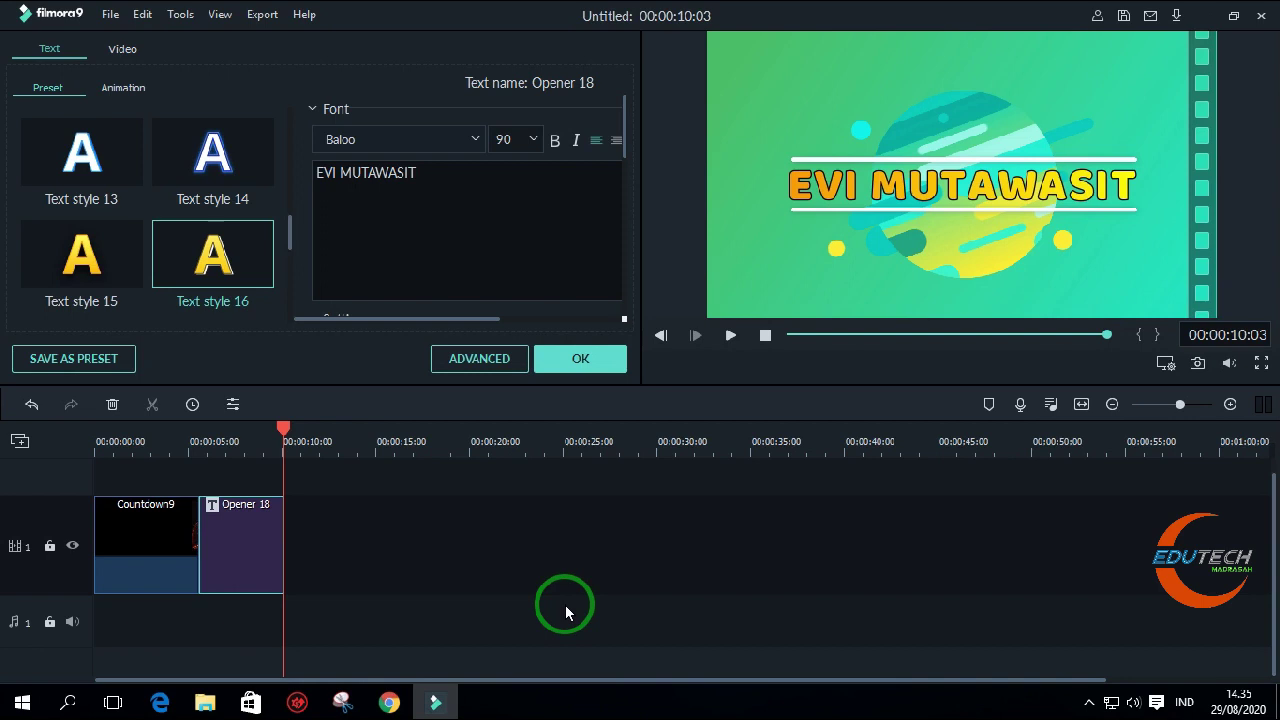
pyautogui.click(590, 360)
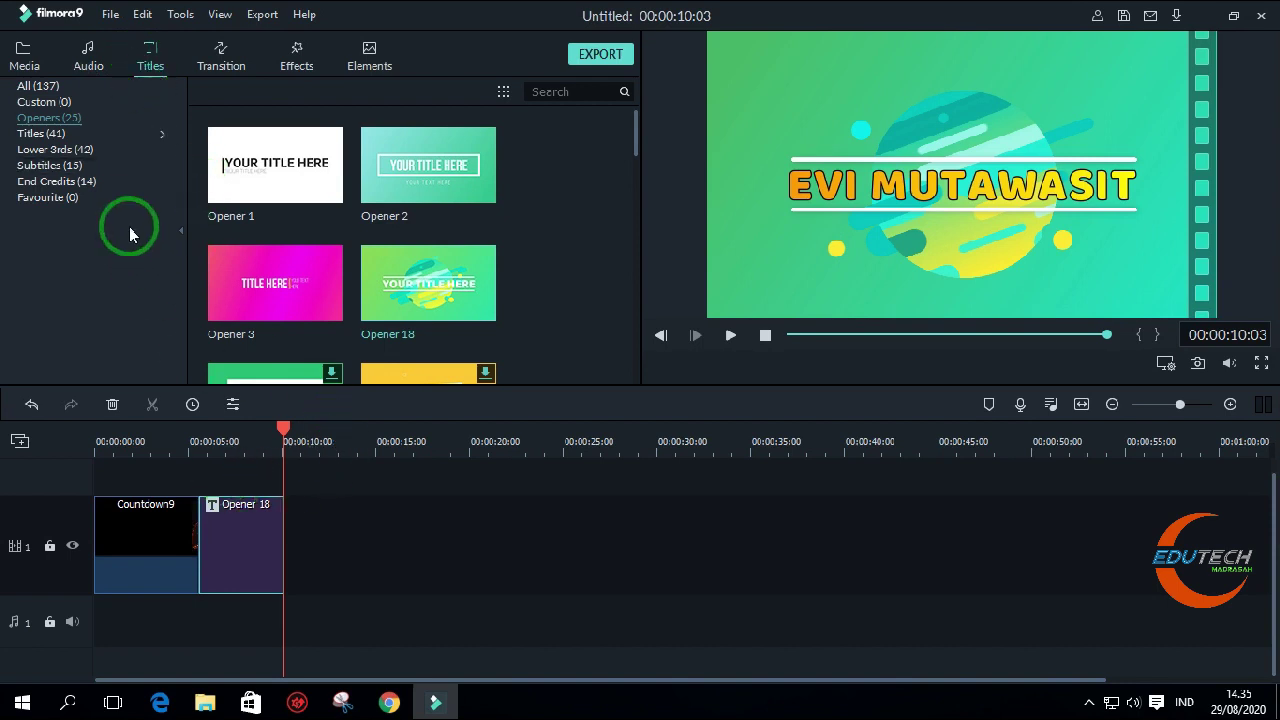
pyautogui.click(45, 133)
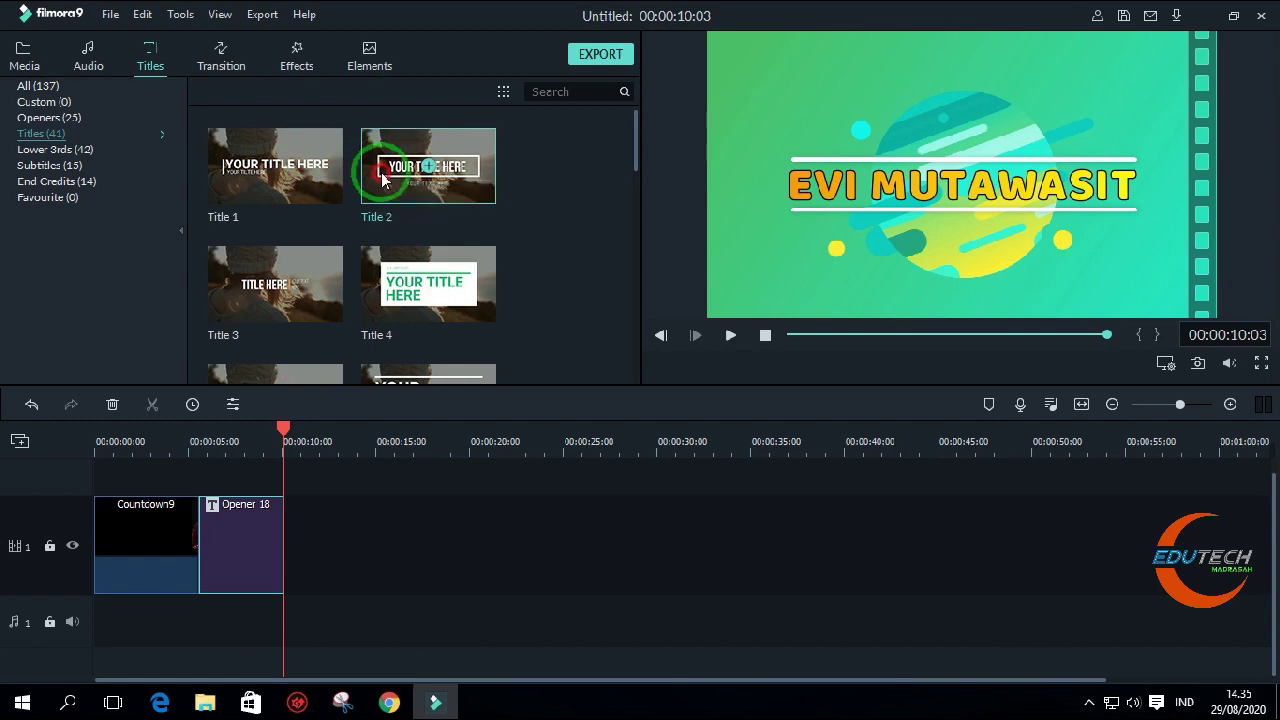
# - Place the Title 2 template after Opener 18 and open it in the title editor
pyautogui.moveTo(386, 160); pyautogui.dragTo(283, 538)
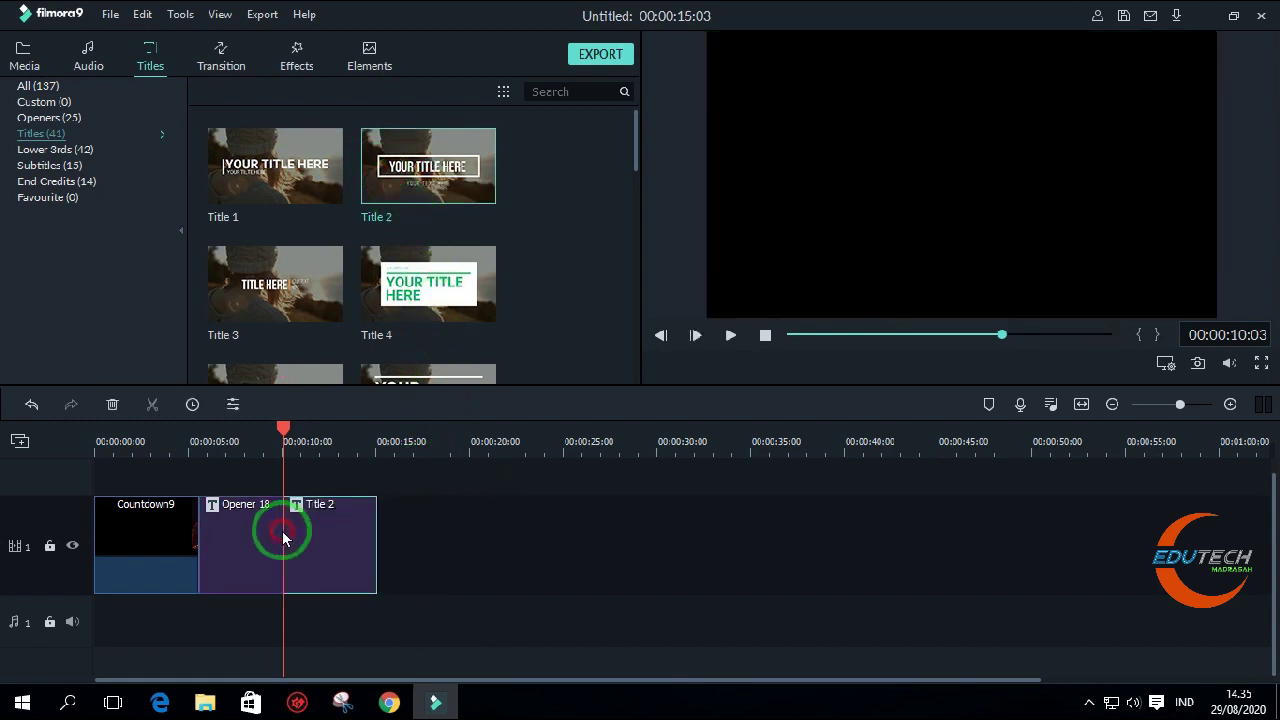
pyautogui.doubleClick(335, 545)
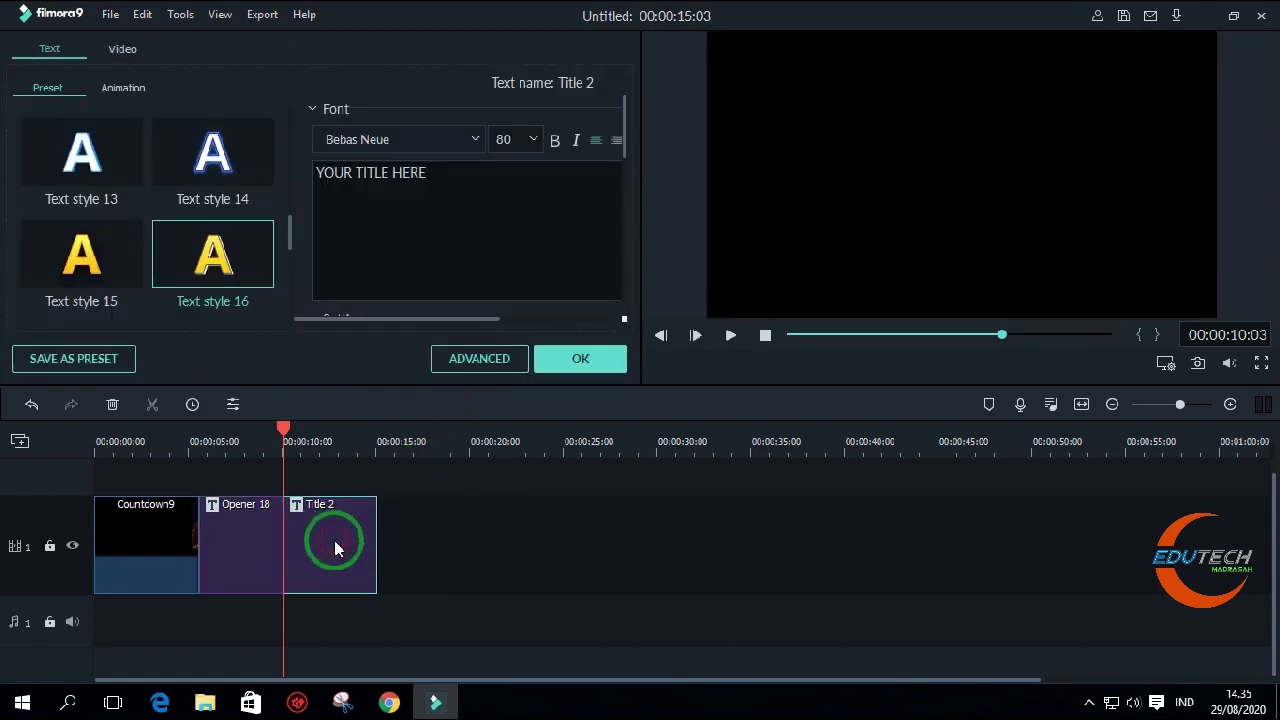
pyautogui.moveTo(280, 428); pyautogui.dragTo(297, 432)
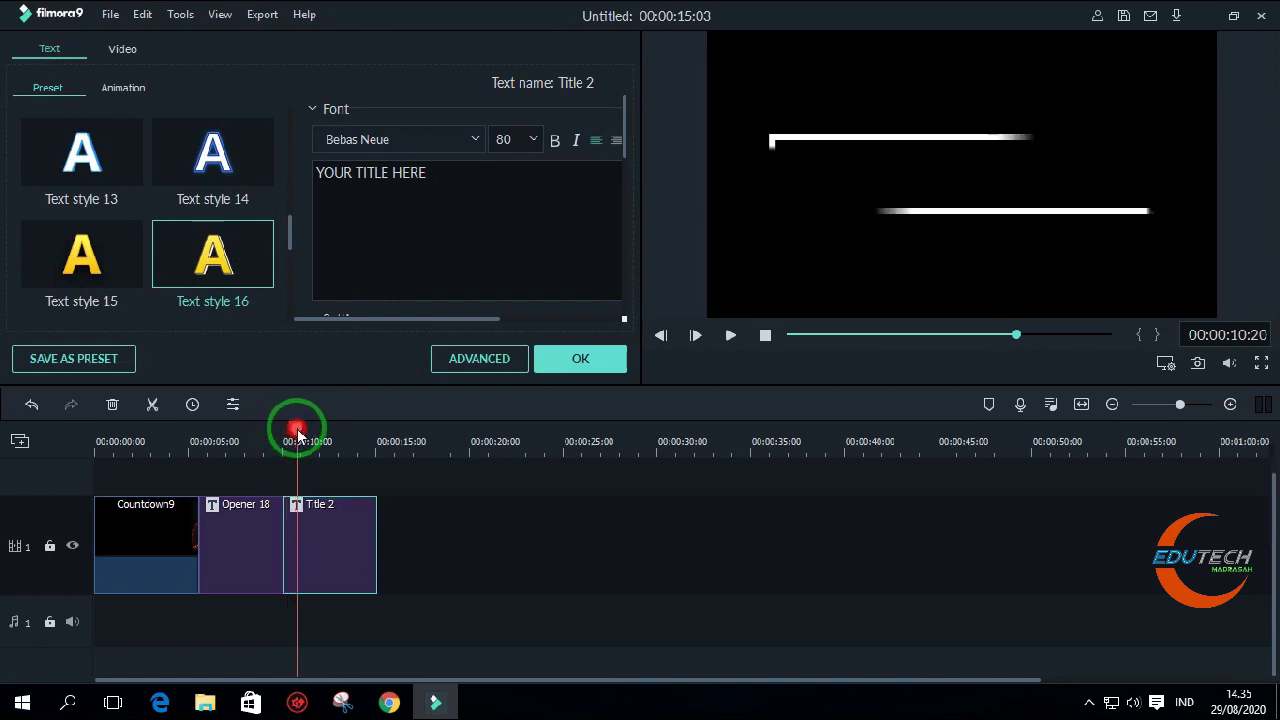
# - Collapse and re-expand the editor's option groups, then select the YOUR TITLE HERE placeholder text
pyautogui.click(413, 226)
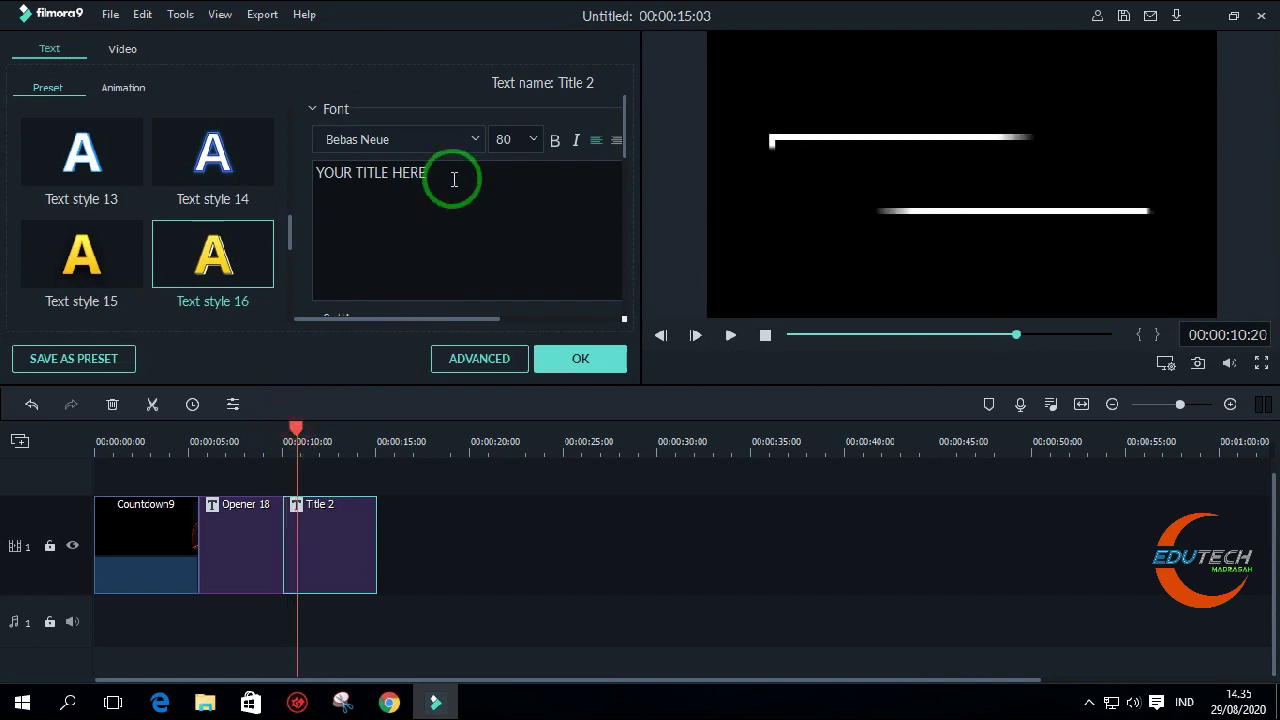
pyautogui.click(313, 109)
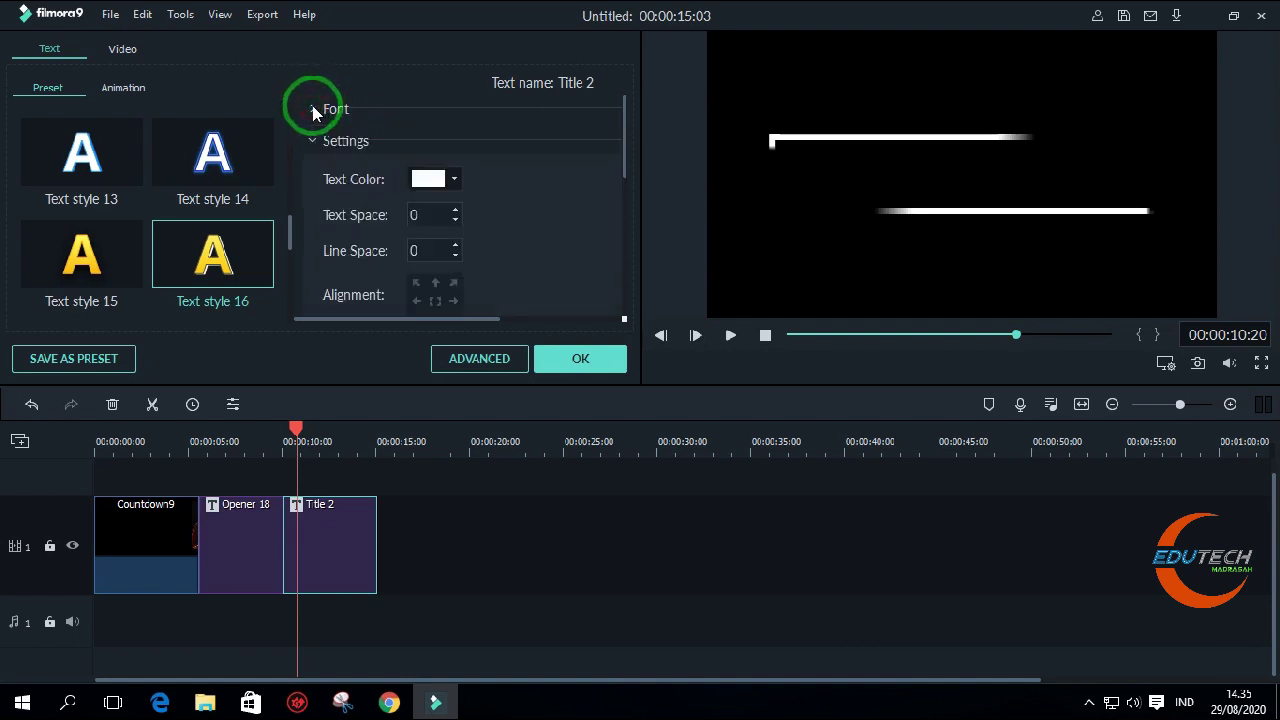
pyautogui.click(313, 141)
pyautogui.click(314, 173)
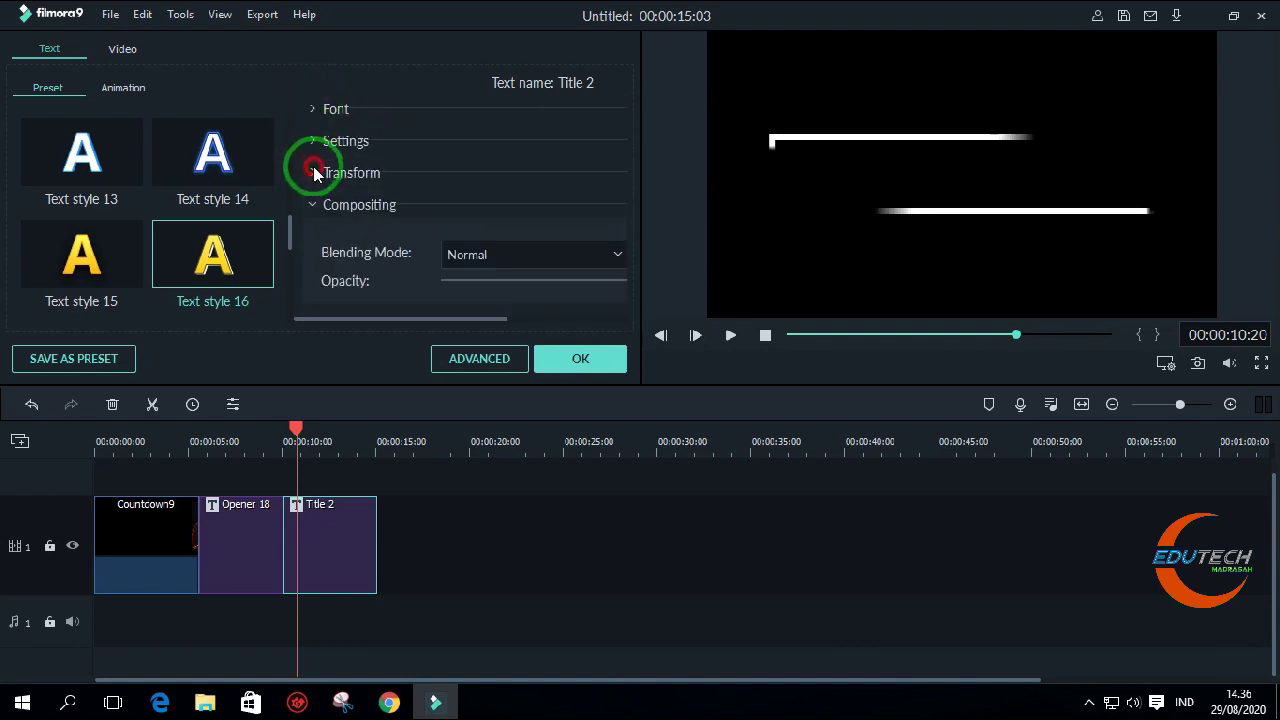
pyautogui.click(314, 205)
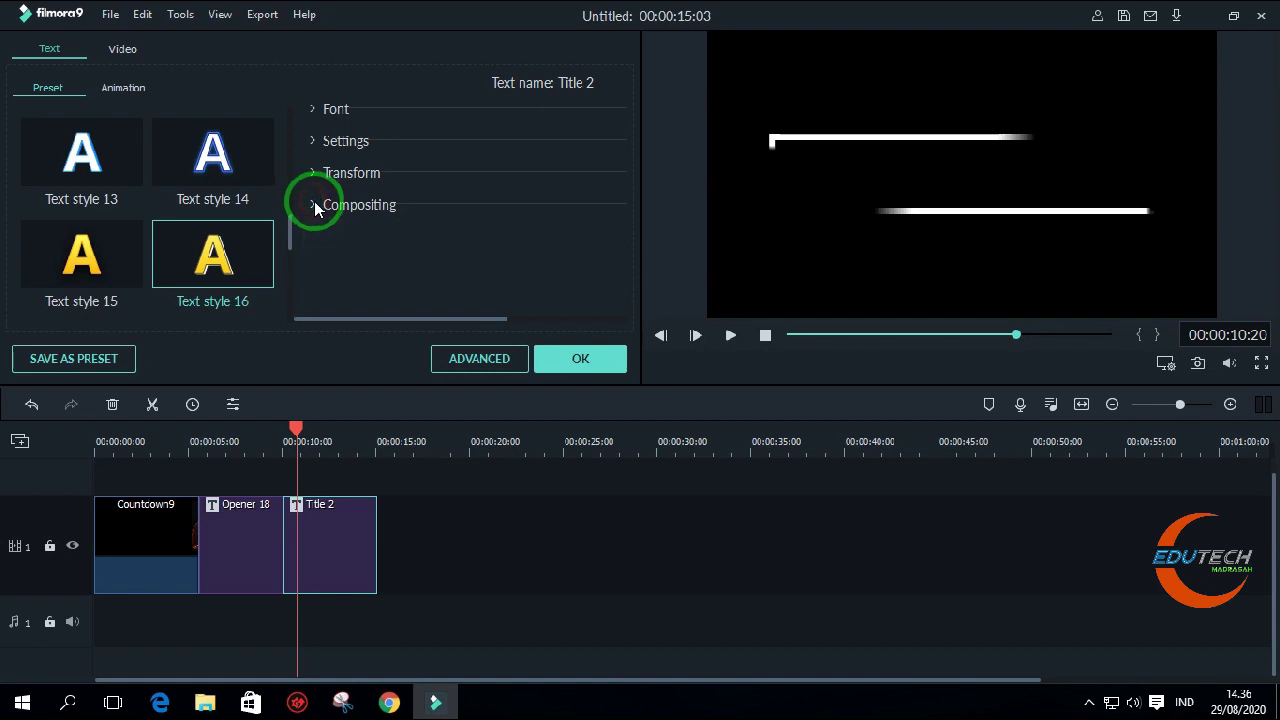
pyautogui.click(314, 110)
pyautogui.click(314, 110)
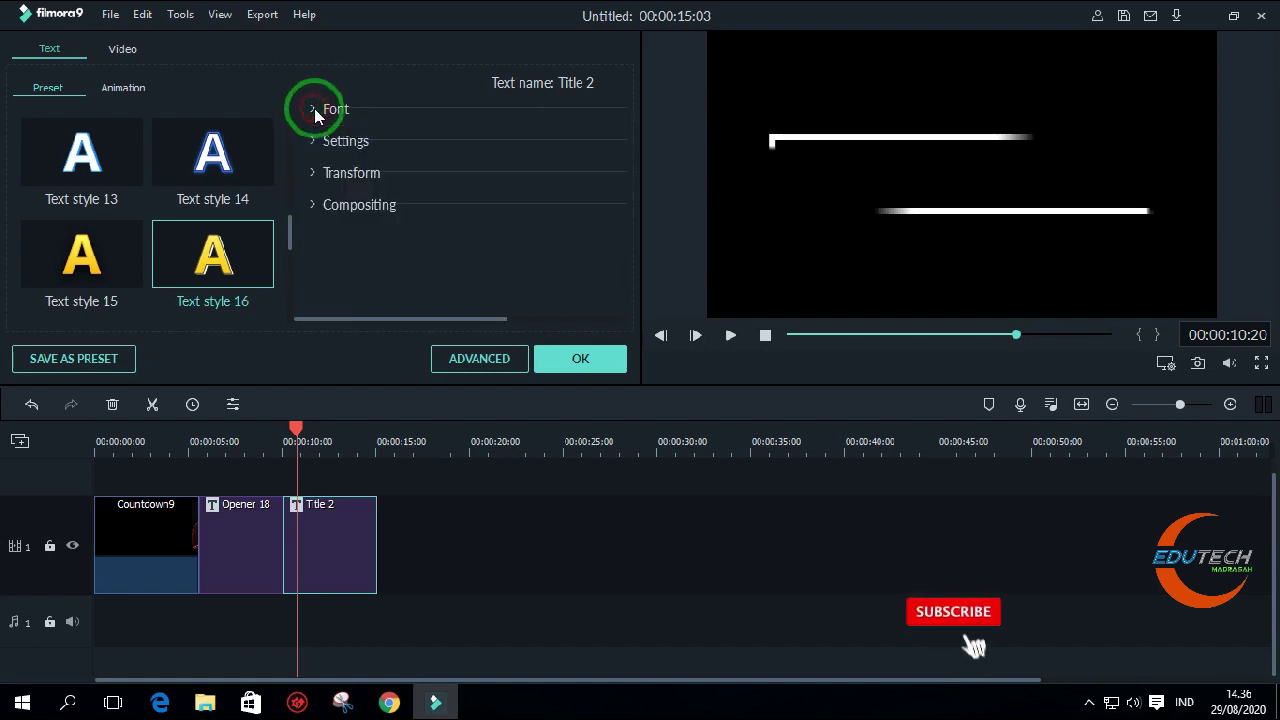
pyautogui.click(315, 110)
pyautogui.click(486, 206)
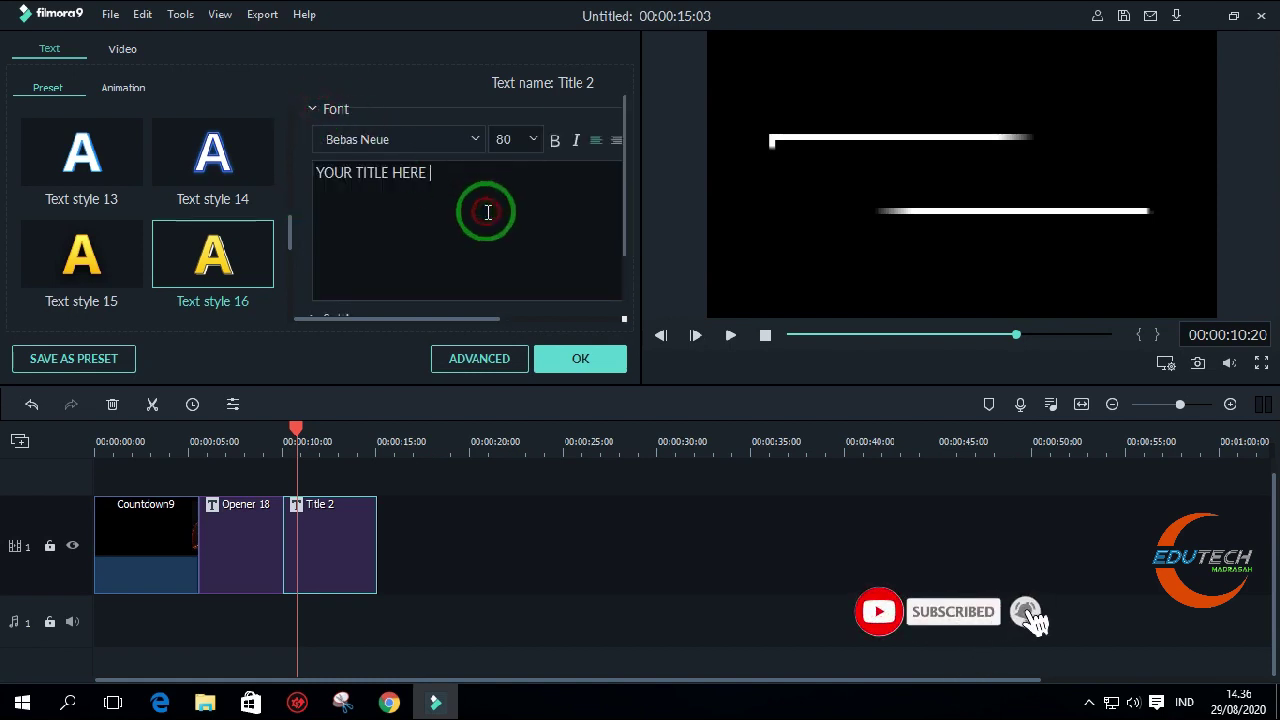
pyautogui.moveTo(428, 173); pyautogui.dragTo(300, 177)
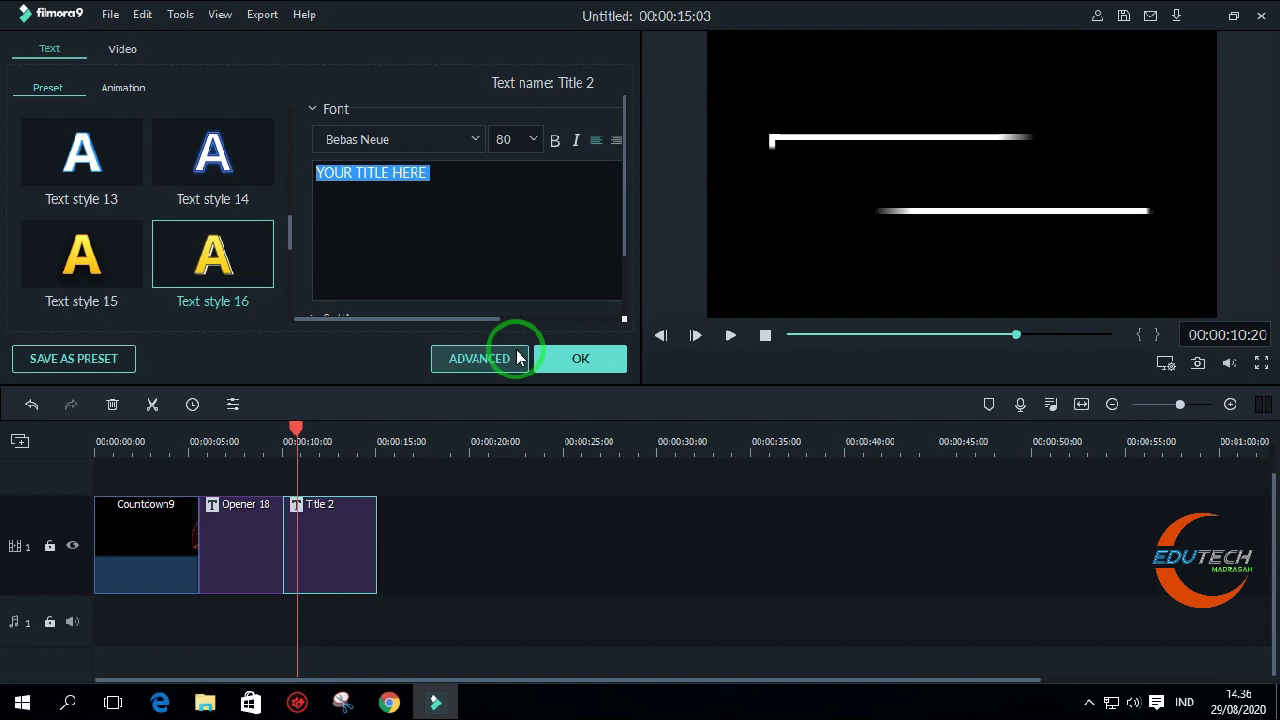
# - Replace Title 2's placeholder with INFORMATIKA, confirm it, and replay the intro from the opener
pyautogui.press('BackSpace')
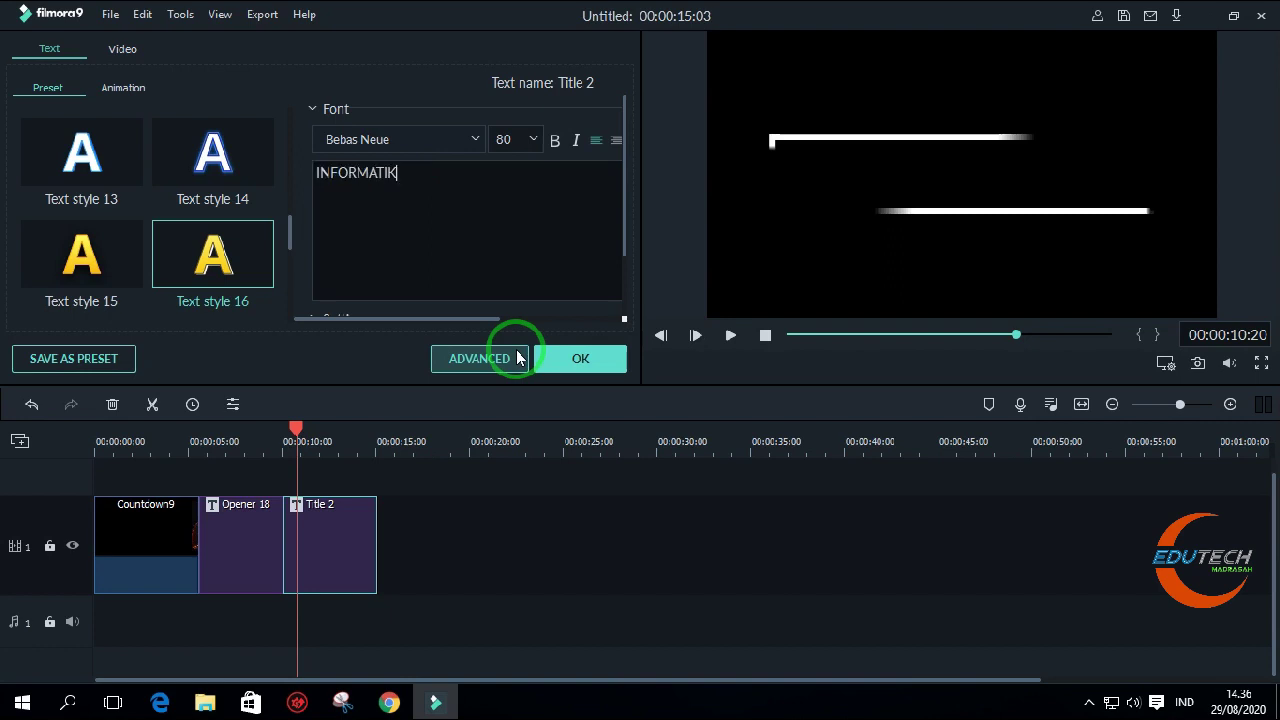
pyautogui.click(588, 362)
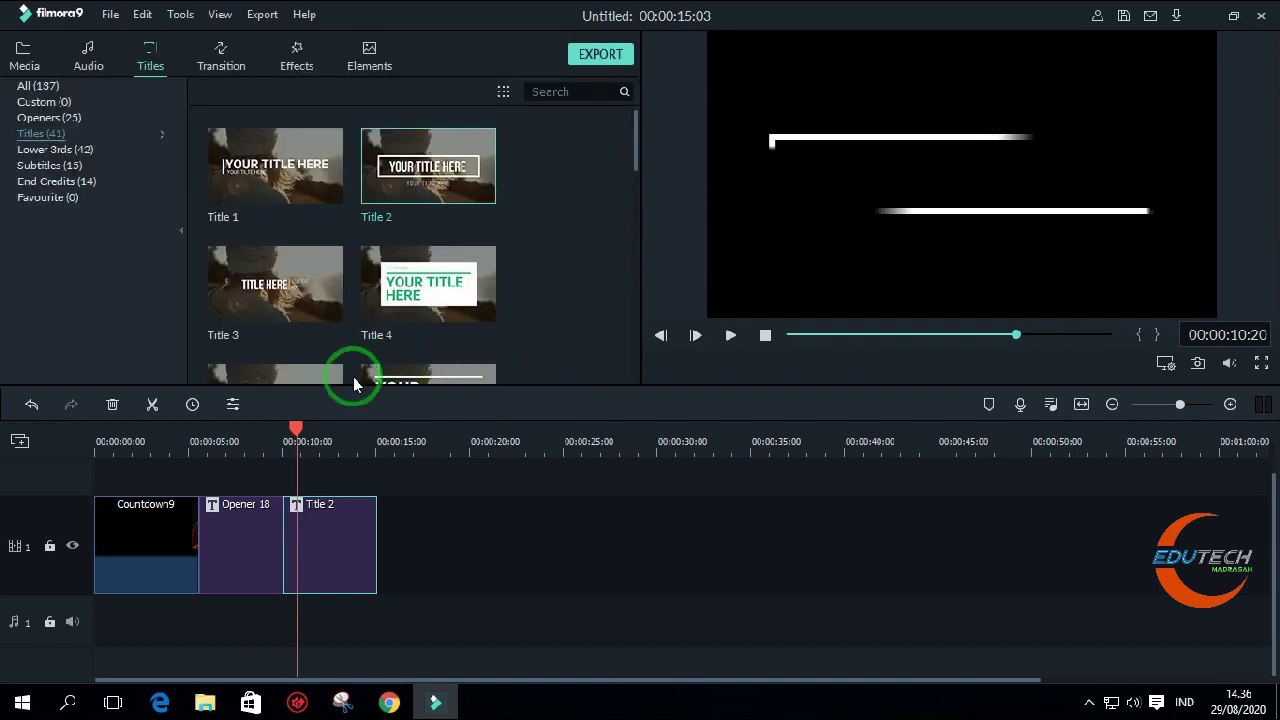
pyautogui.moveTo(296, 426); pyautogui.dragTo(276, 430)
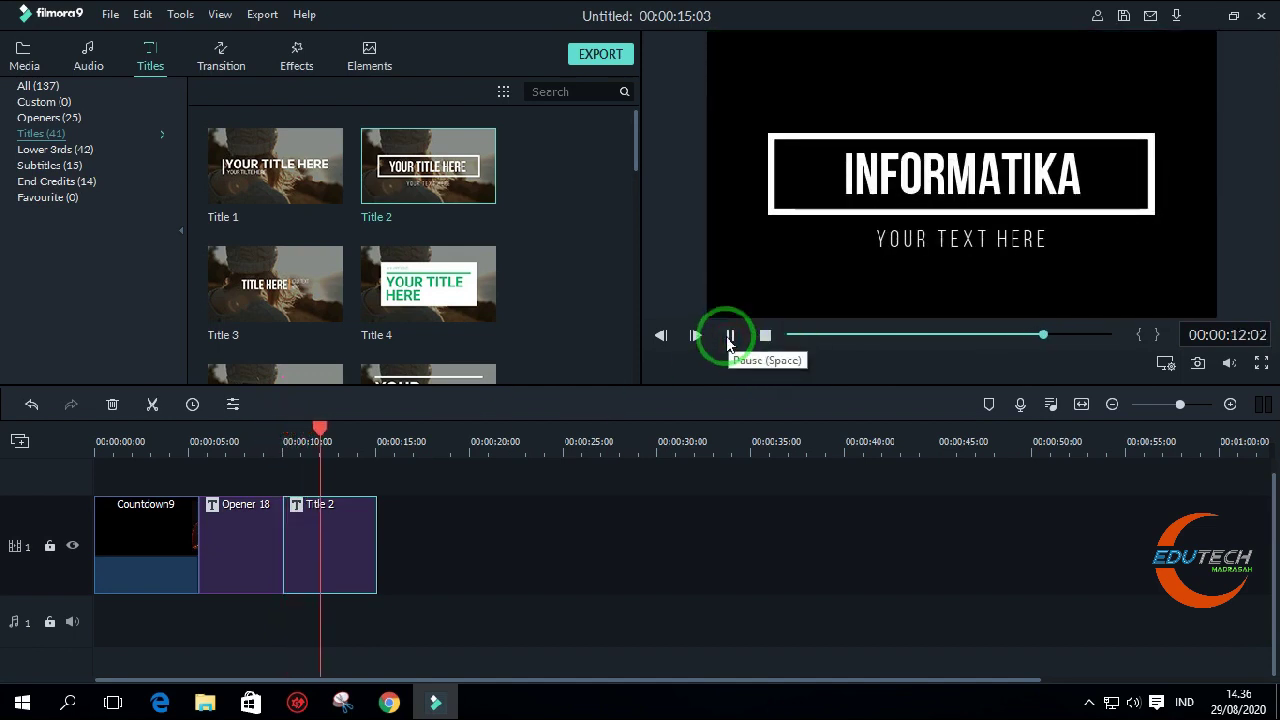
pyautogui.click(725, 337)
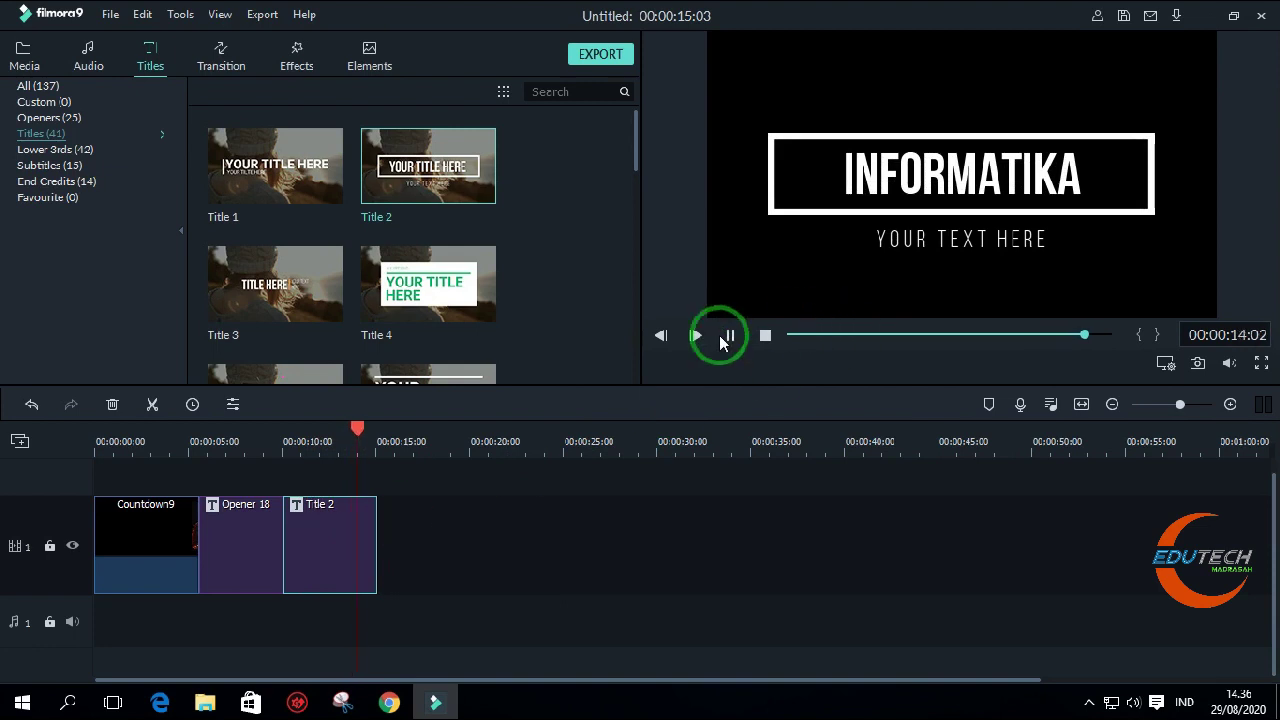
# - Replace Title 2's YOUR TEXT HERE subtitle with KELAS VII and rewind to the intro's start
pyautogui.doubleClick(333, 549)
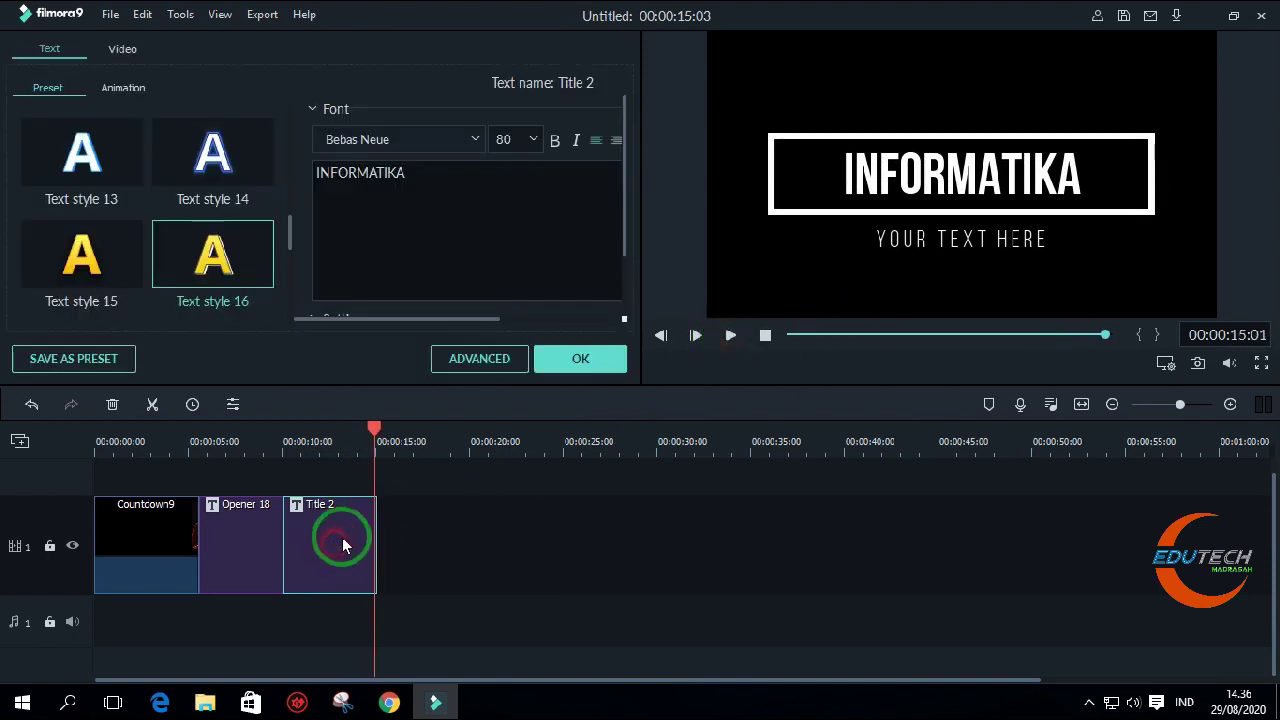
pyautogui.click(414, 243)
pyautogui.click(936, 235)
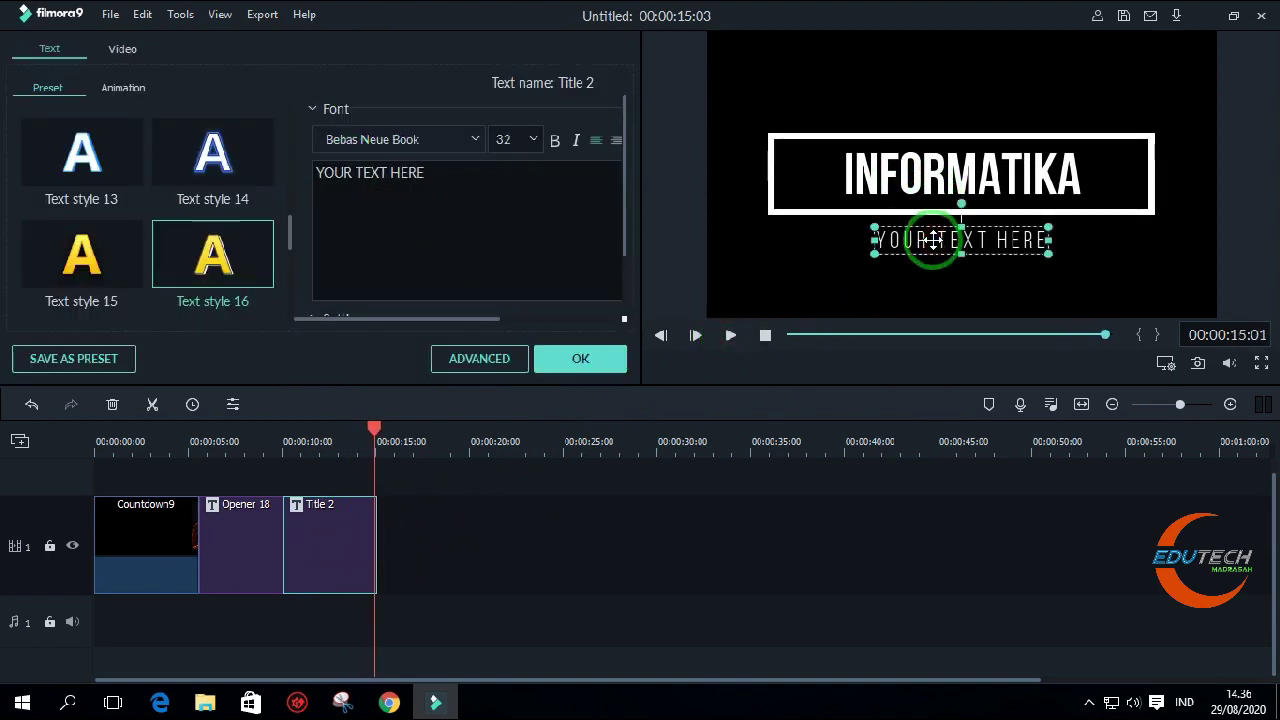
pyautogui.moveTo(443, 171); pyautogui.dragTo(316, 175)
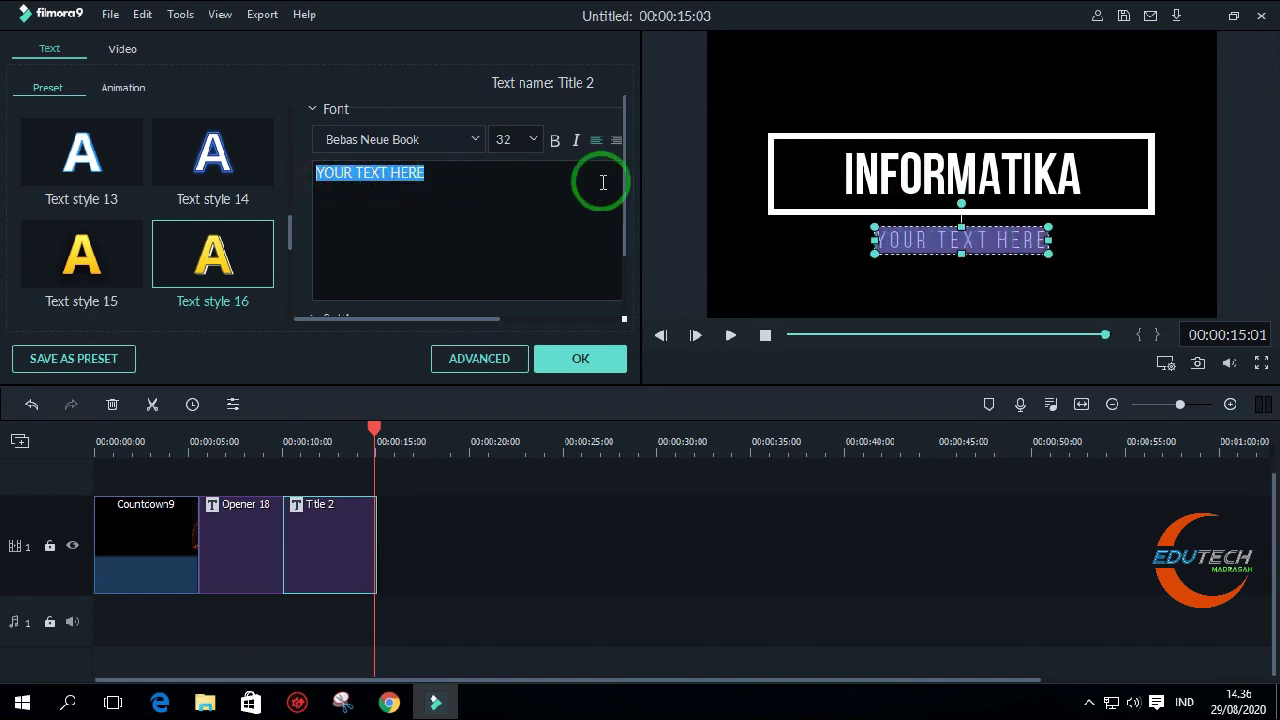
pyautogui.write('KELAS')
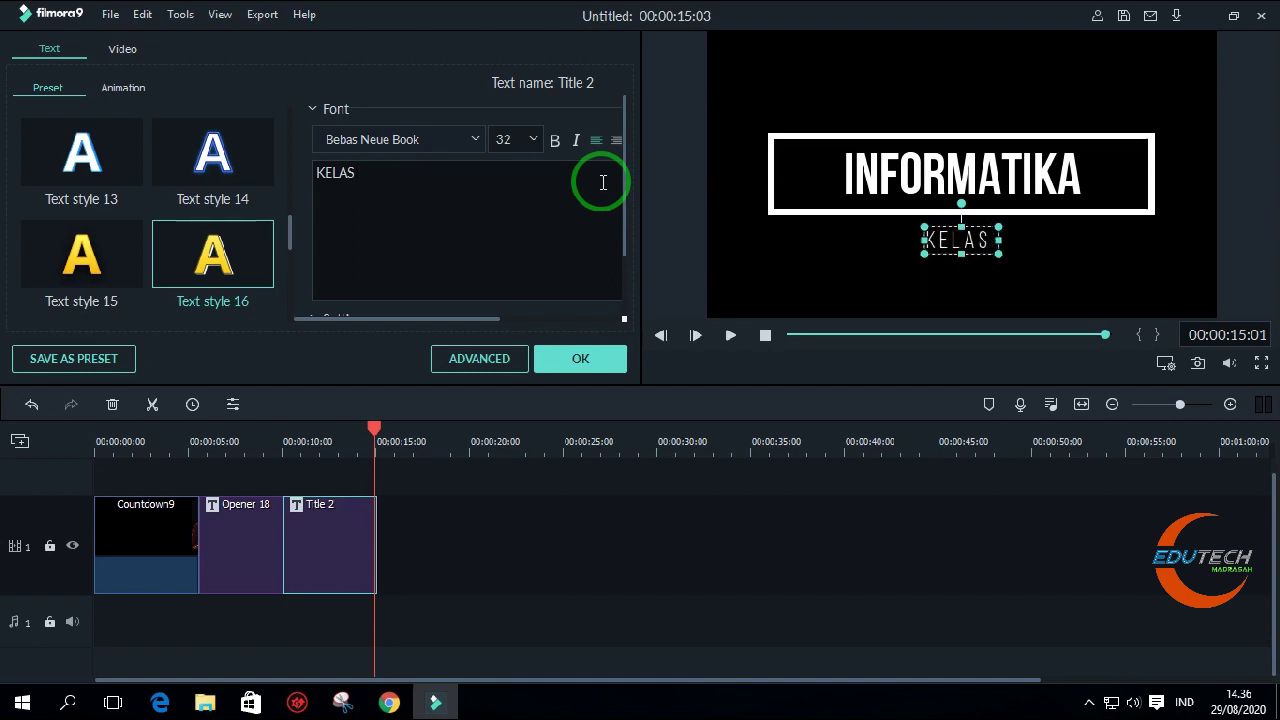
pyautogui.write(' VII')
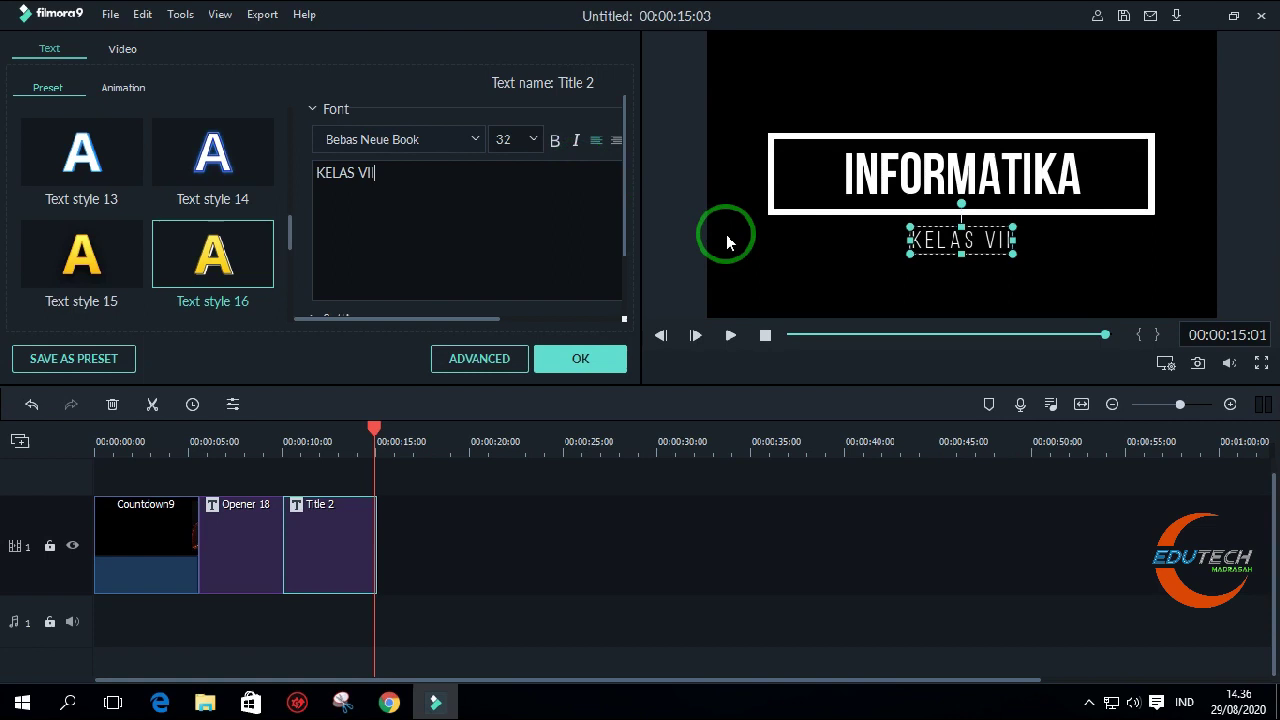
pyautogui.click(800, 250)
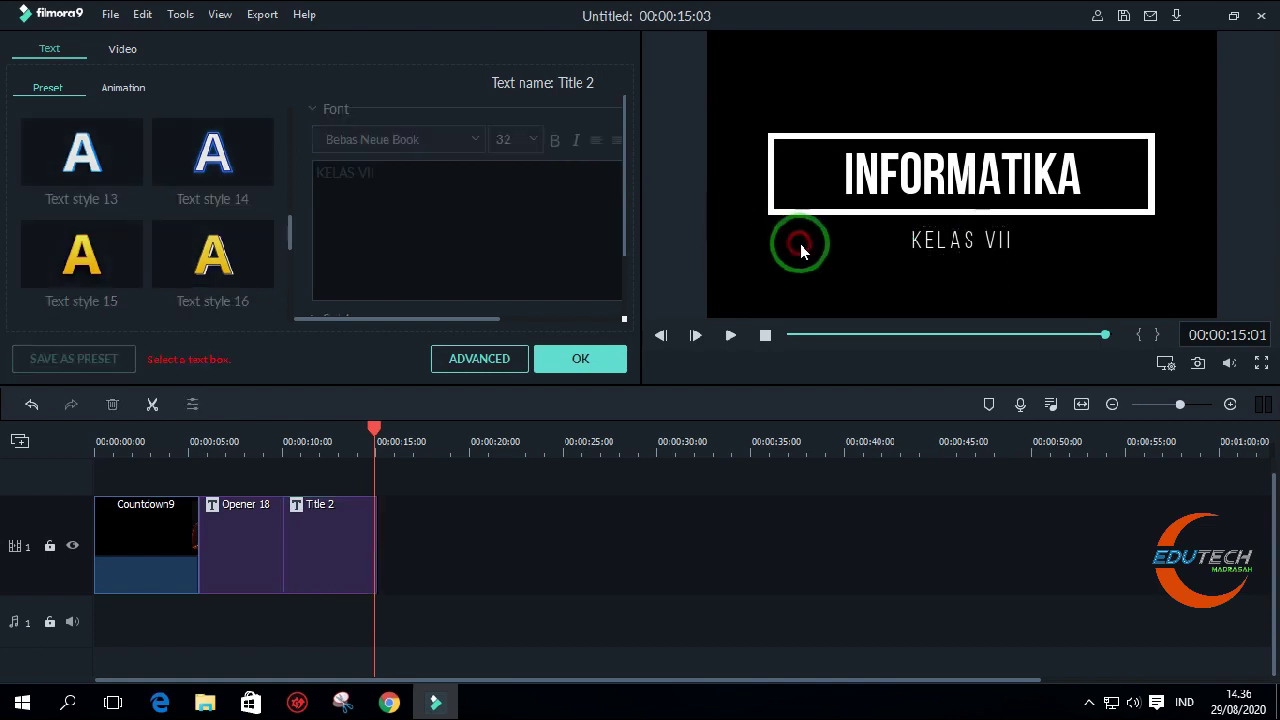
pyautogui.moveTo(391, 428); pyautogui.dragTo(88, 445)
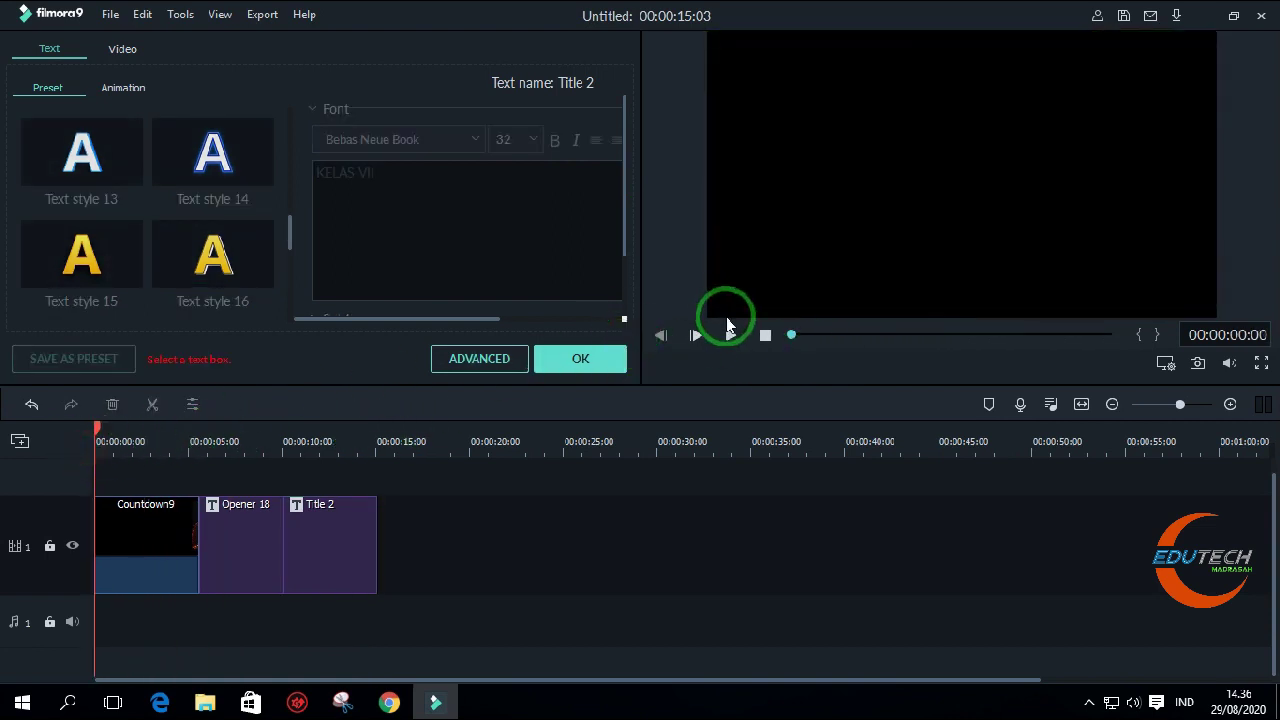
# - Watch the intro from the beginning, then confirm the KELAS VII edit and close the editor
pyautogui.click(731, 337)
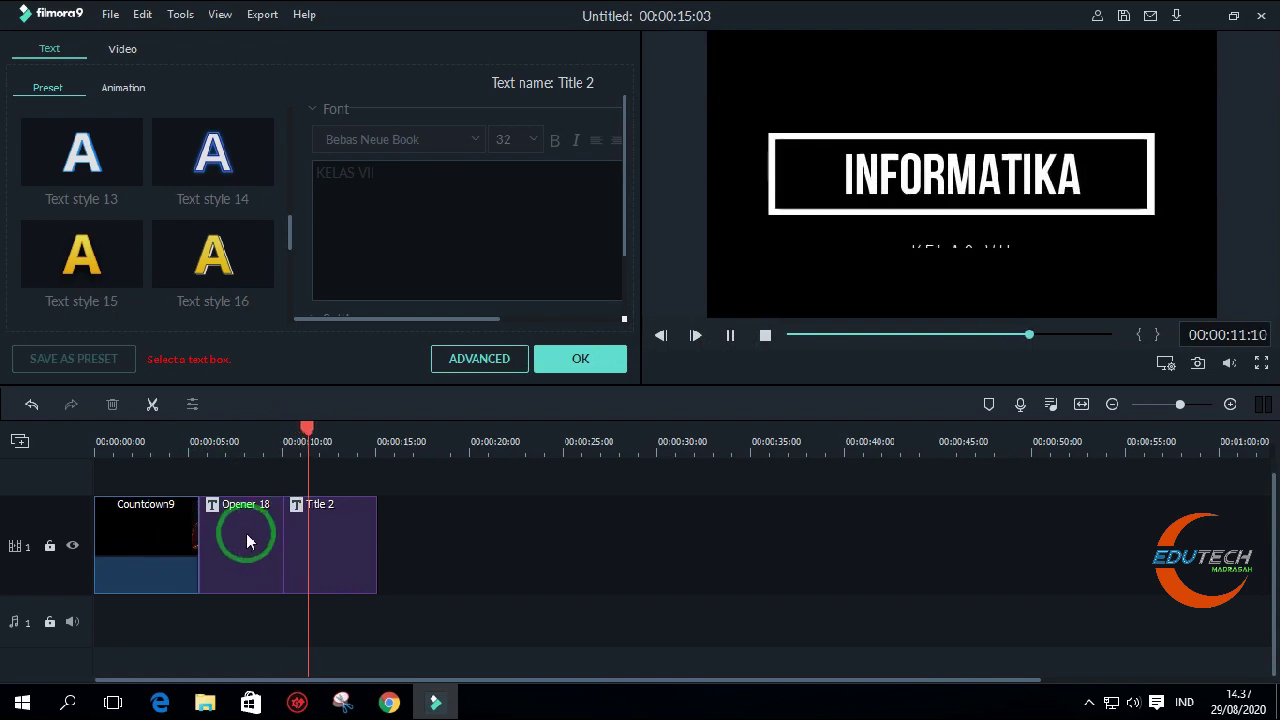
pyautogui.click(590, 362)
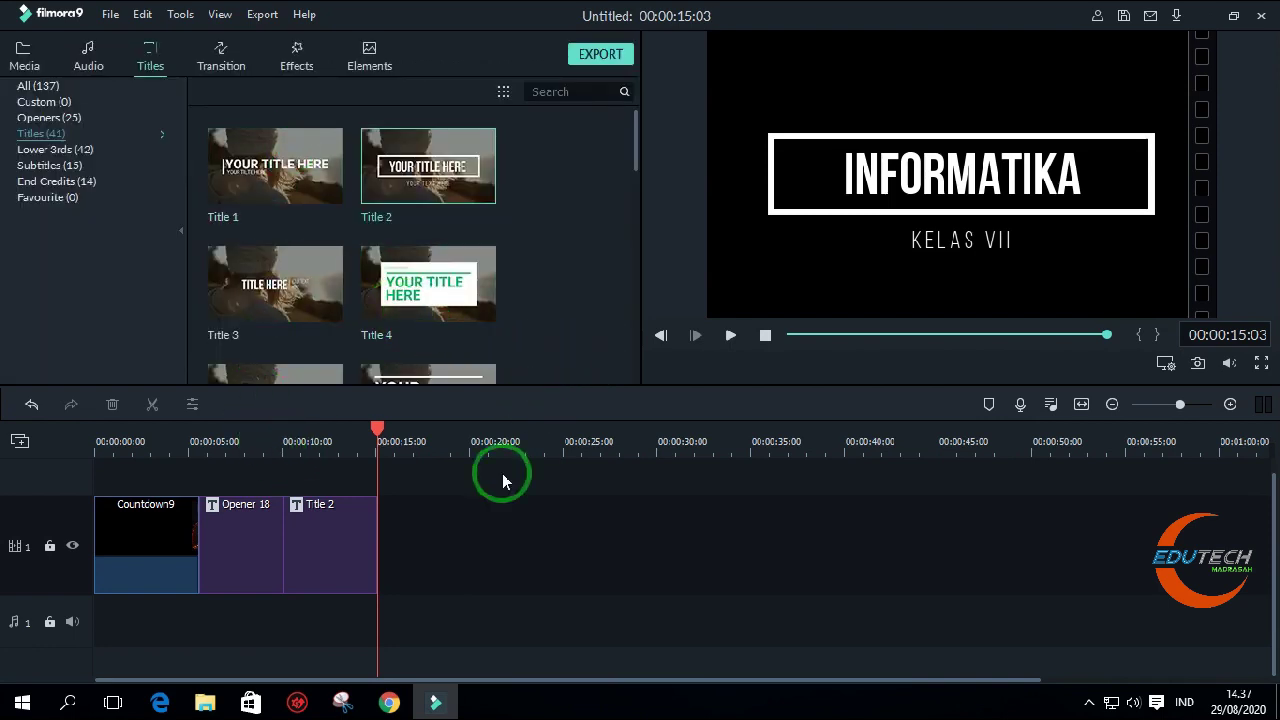
# - Place the 'Drift - Drift' music from the Audio library on the audio track at 0:00
pyautogui.click(86, 63)
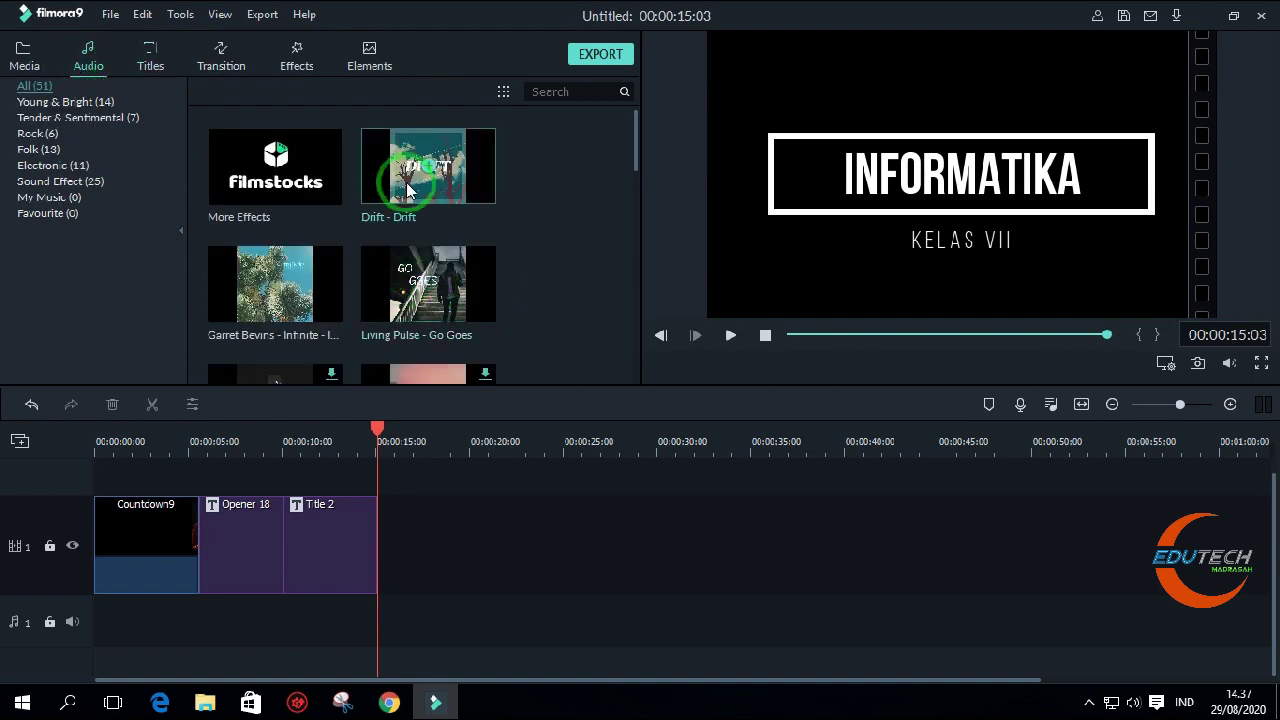
pyautogui.scroll(-3, 314, 250)
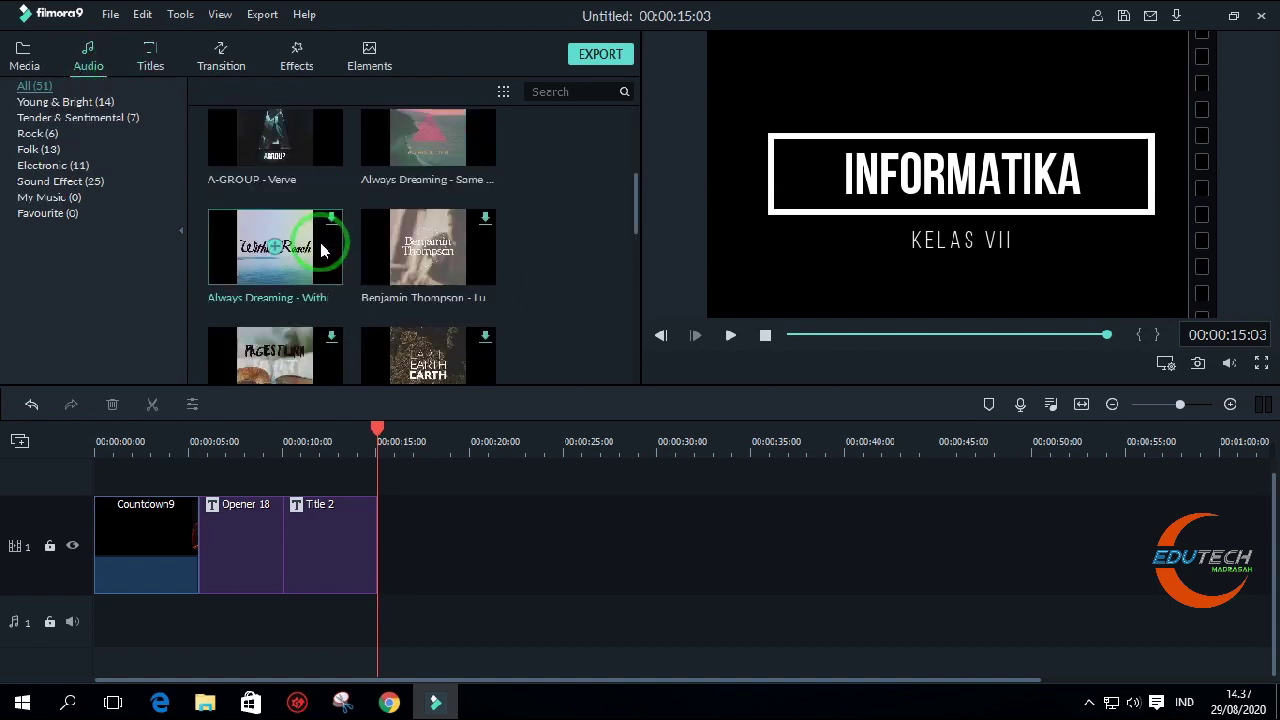
pyautogui.scroll(3, 240, 277)
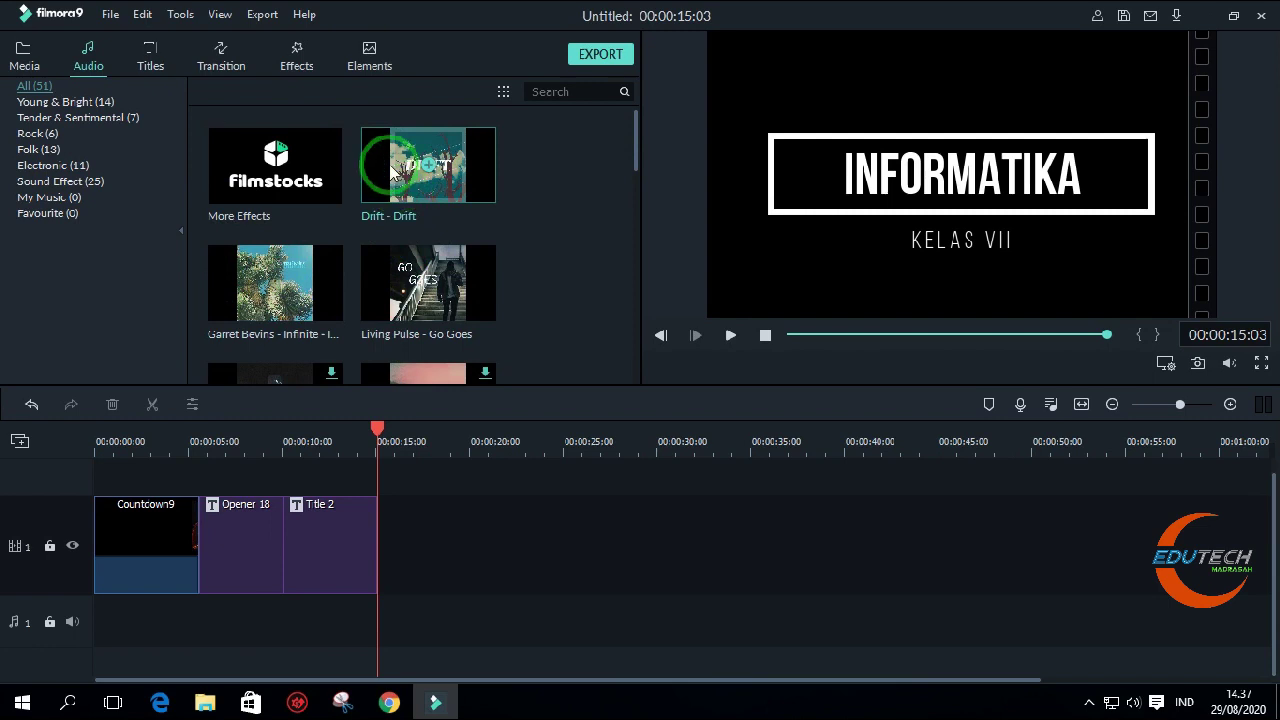
pyautogui.moveTo(405, 173); pyautogui.dragTo(84, 603)
# - Preview the intro with the music from the start, then park the playhead at 00:00:15
pyautogui.moveTo(377, 430); pyautogui.dragTo(71, 457)
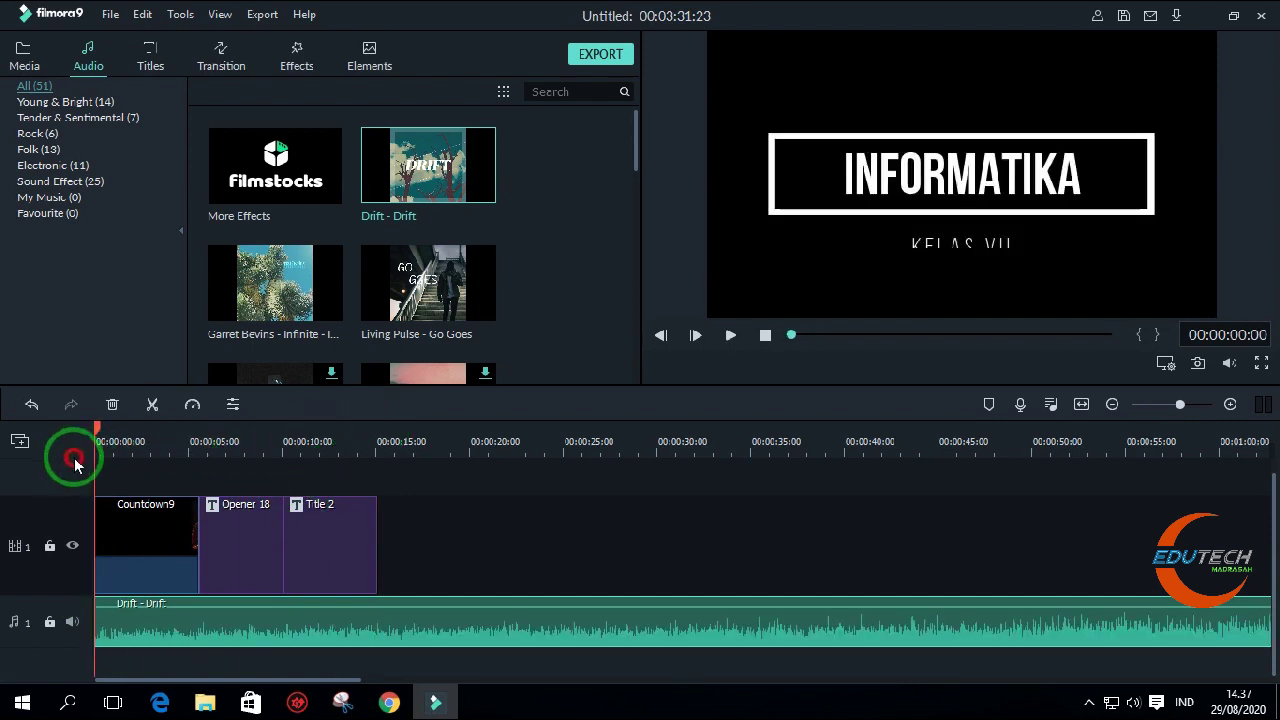
pyautogui.click(732, 336)
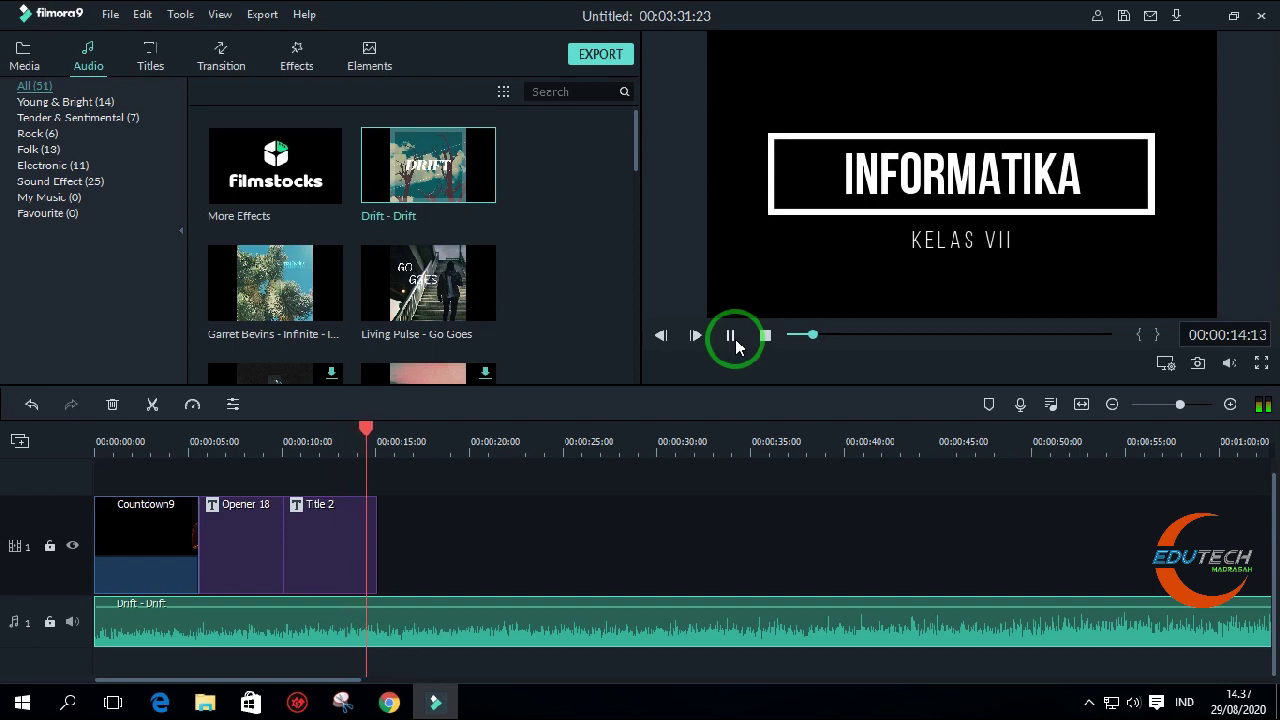
pyautogui.click(735, 343)
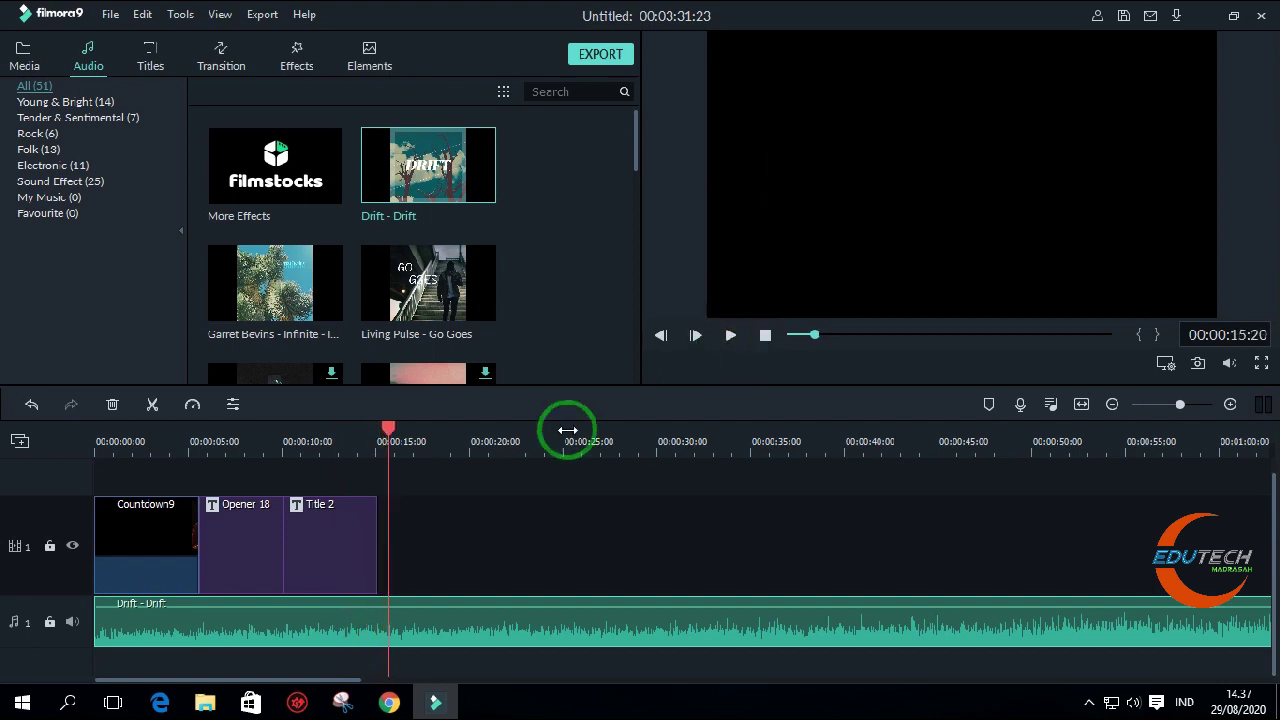
pyautogui.moveTo(388, 428); pyautogui.dragTo(379, 441)
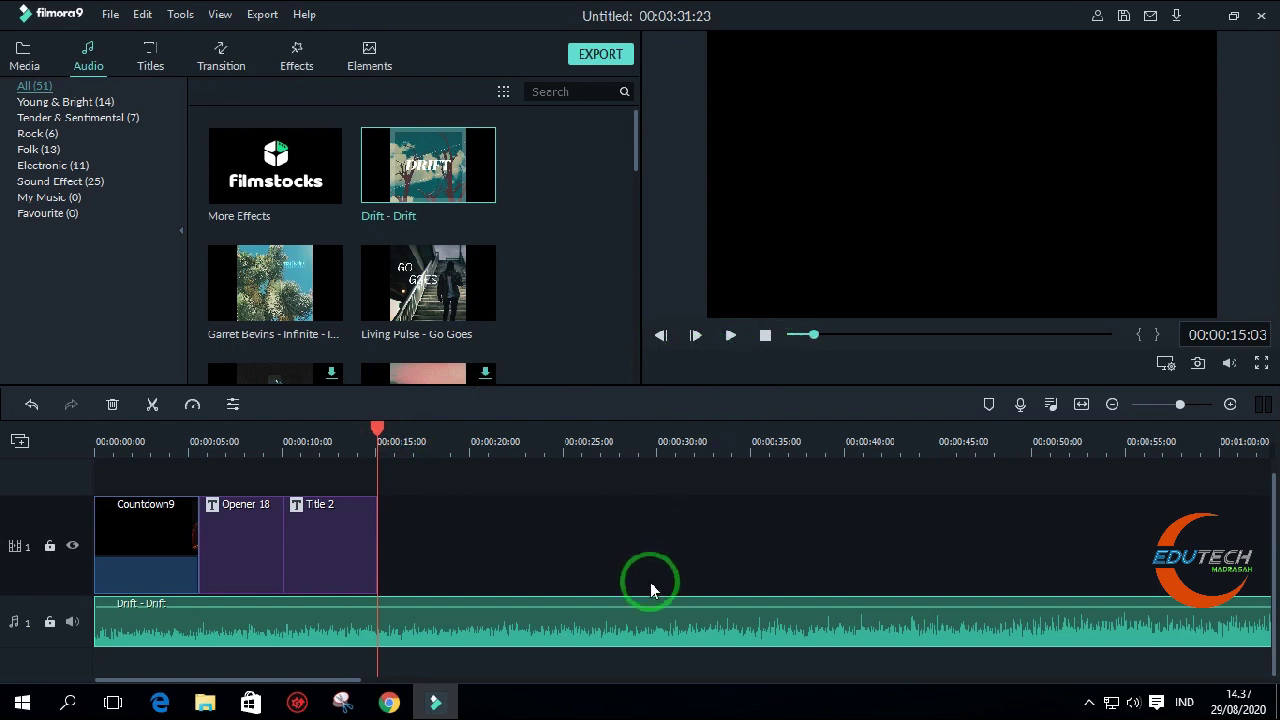
# - Split the Drift music at the playhead and delete the trailing part past Title 2
pyautogui.click(152, 405)
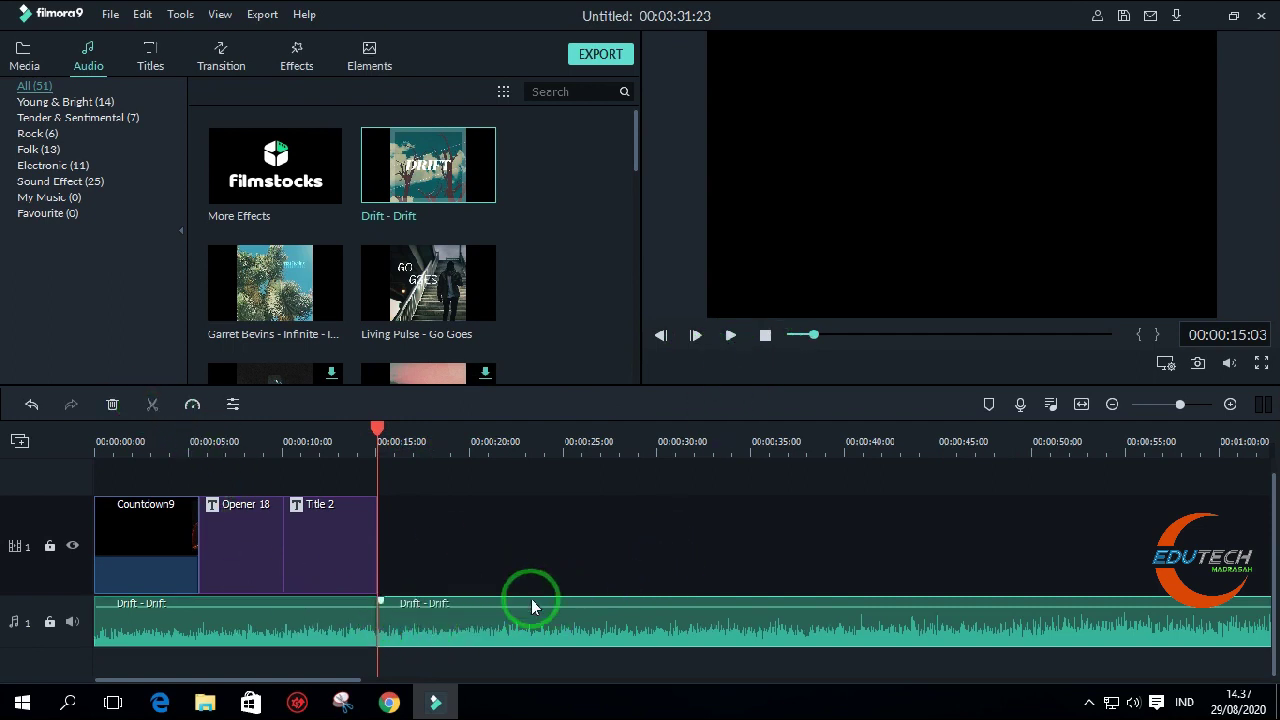
pyautogui.rightClick(533, 632)
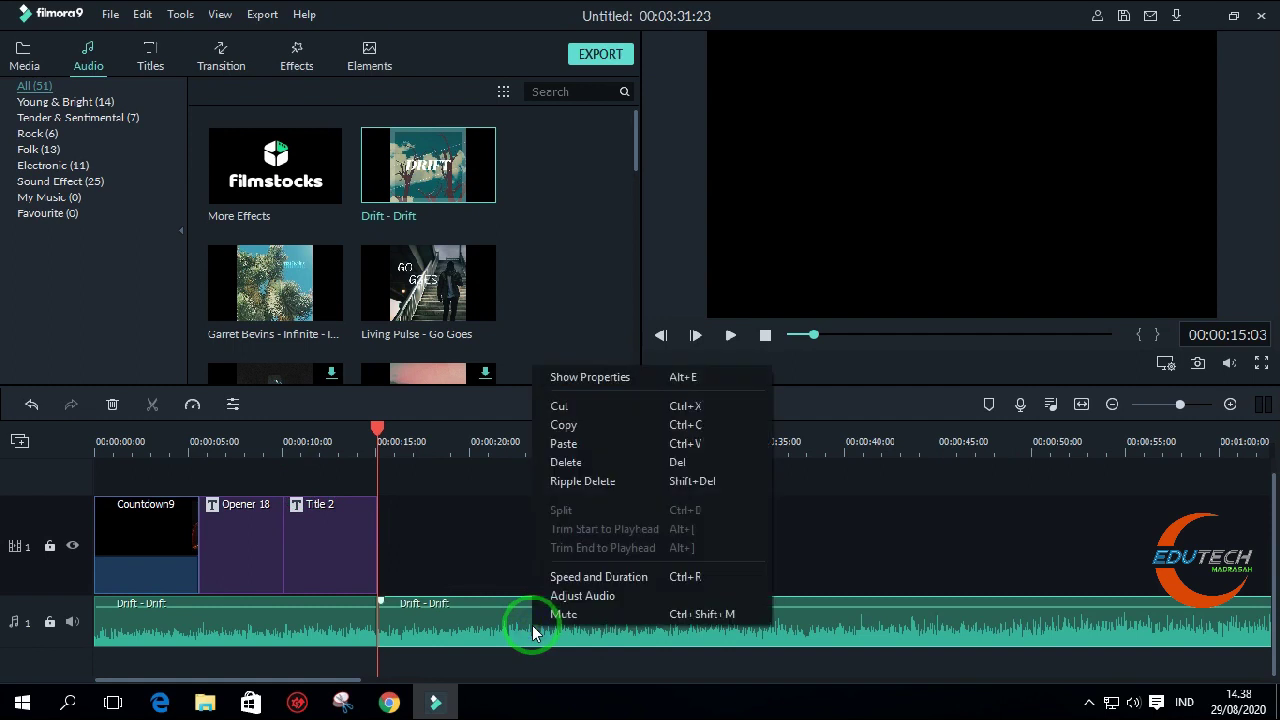
pyautogui.click(568, 461)
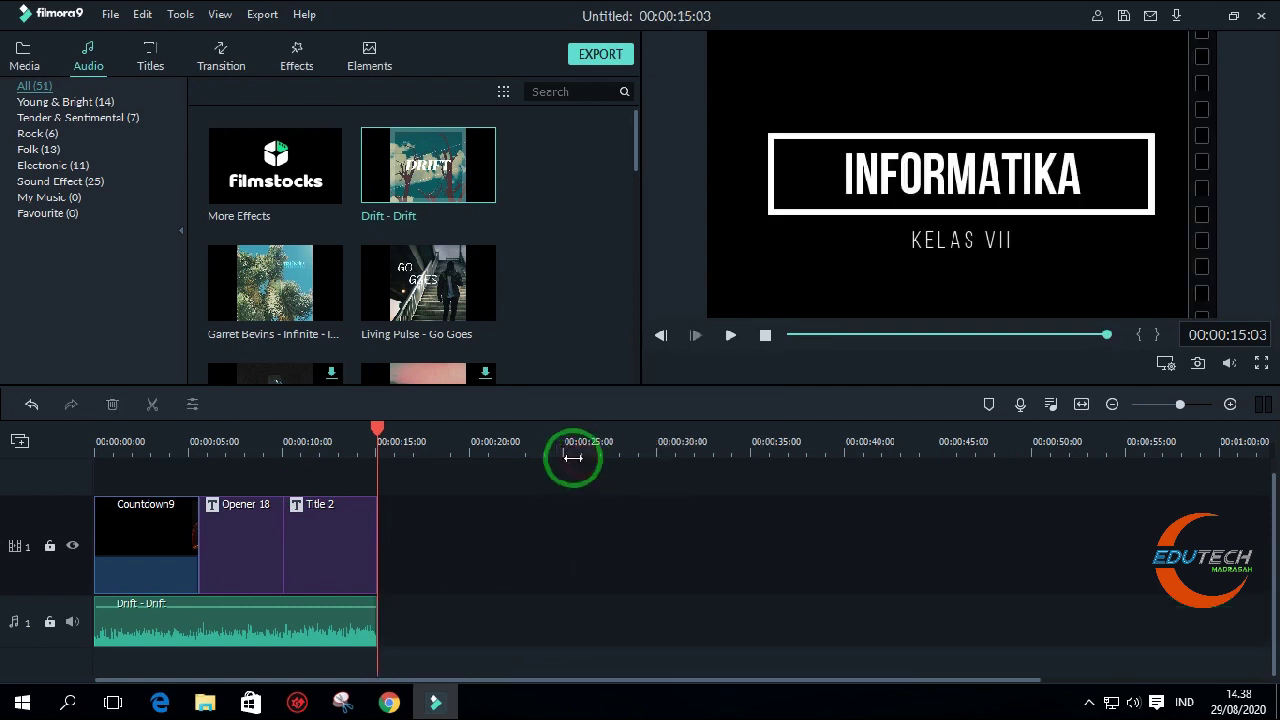
# - Replay and scrub through the trimmed 00:00:15:03 intro from the start to check it
pyautogui.moveTo(378, 428); pyautogui.dragTo(70, 457)
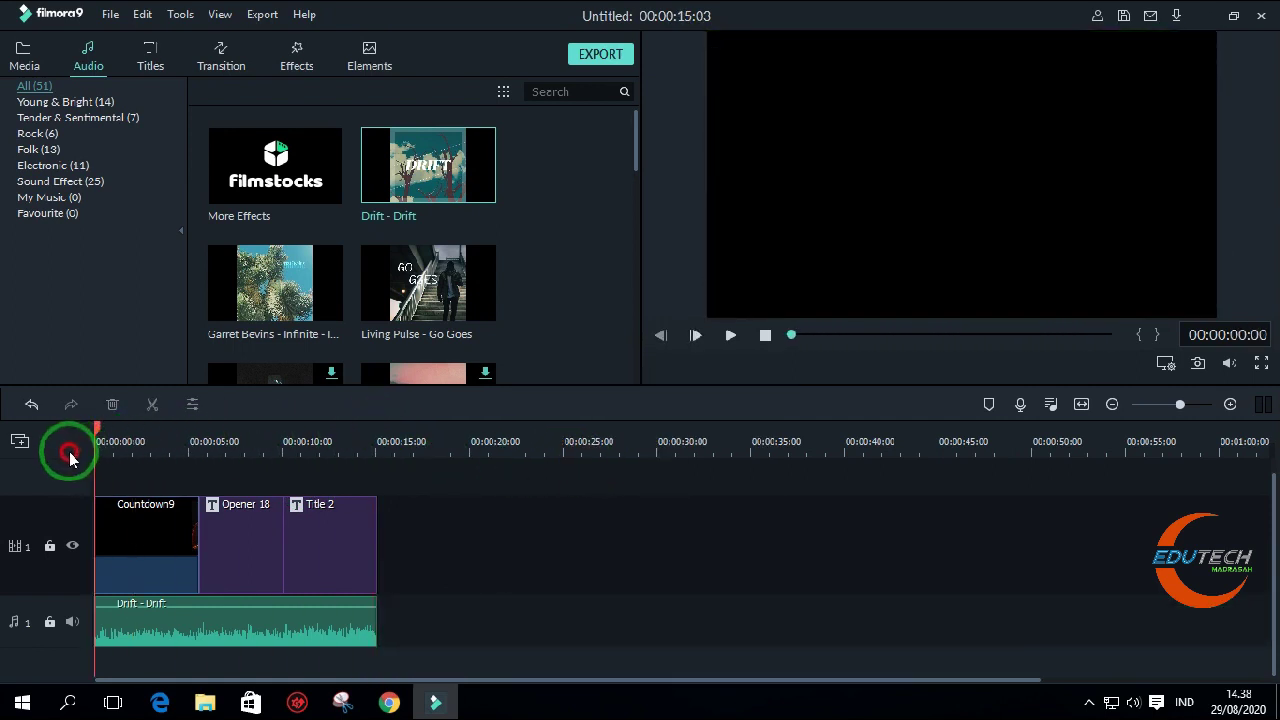
pyautogui.click(730, 335)
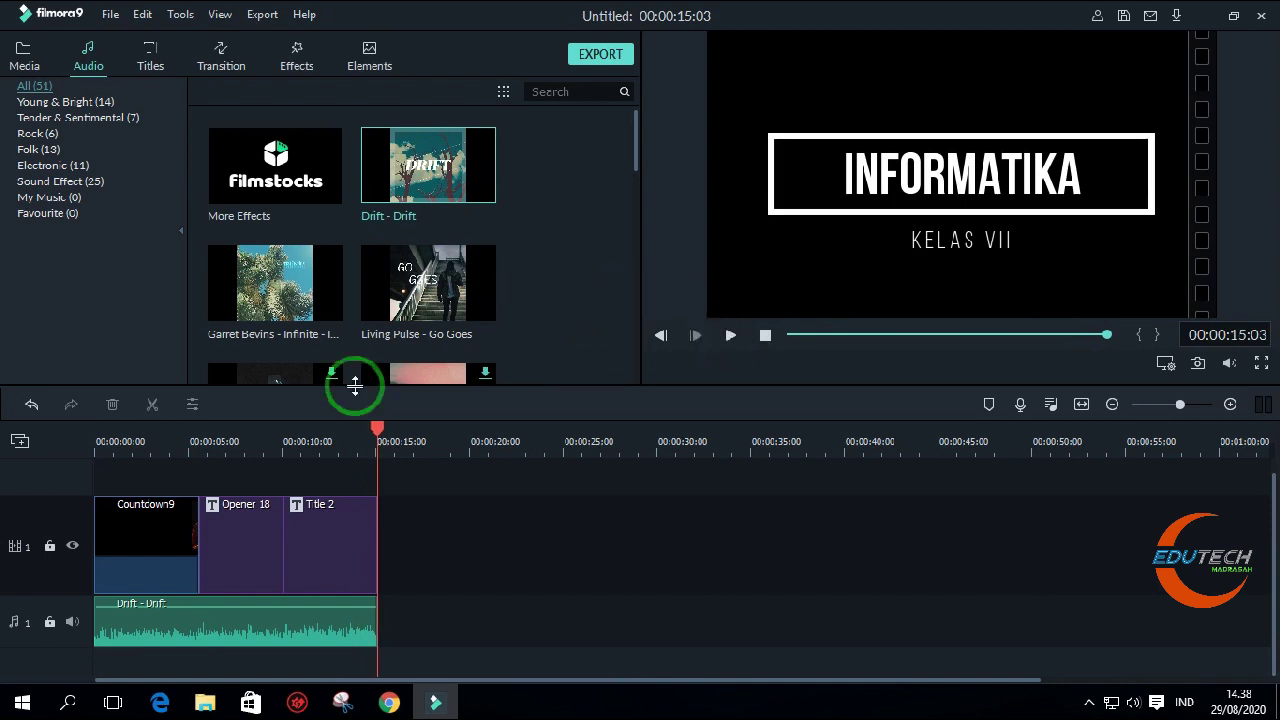
pyautogui.moveTo(371, 431); pyautogui.dragTo(294, 440)
pyautogui.moveTo(386, 447); pyautogui.dragTo(88, 441)
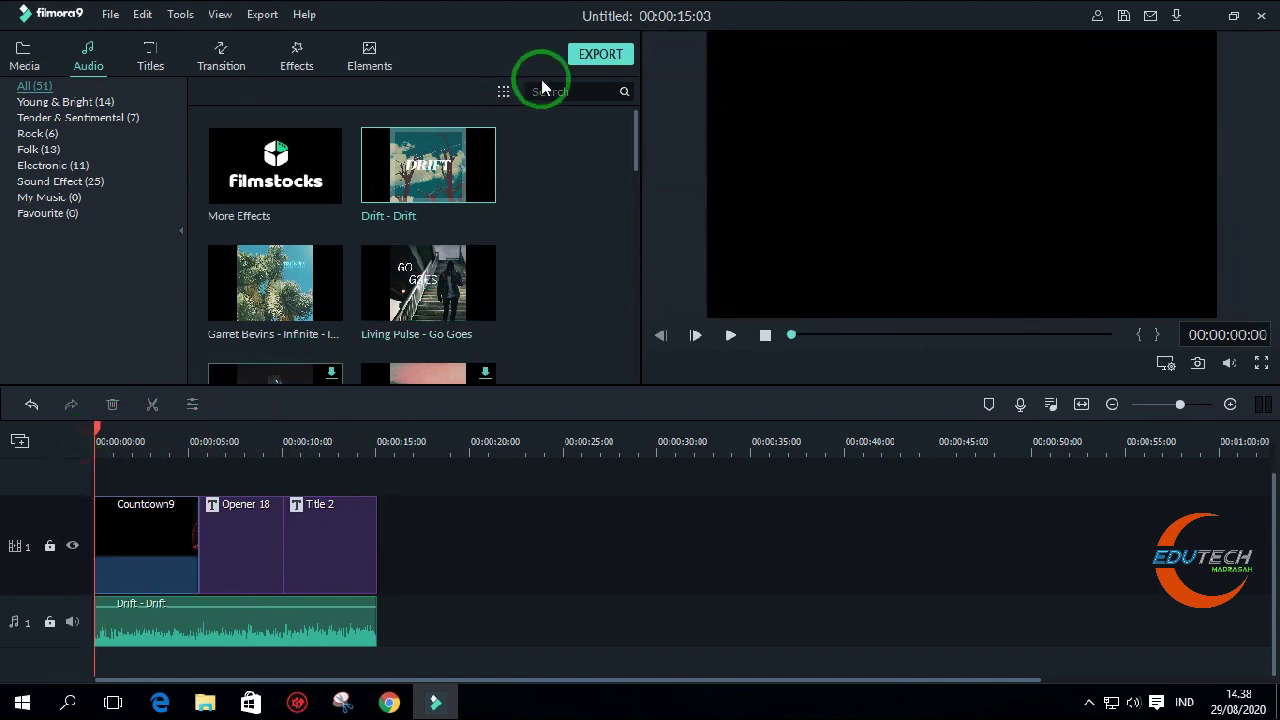
# - In the Export dialog, choose MP4 and replace the default file name with a new one
pyautogui.click(601, 56)
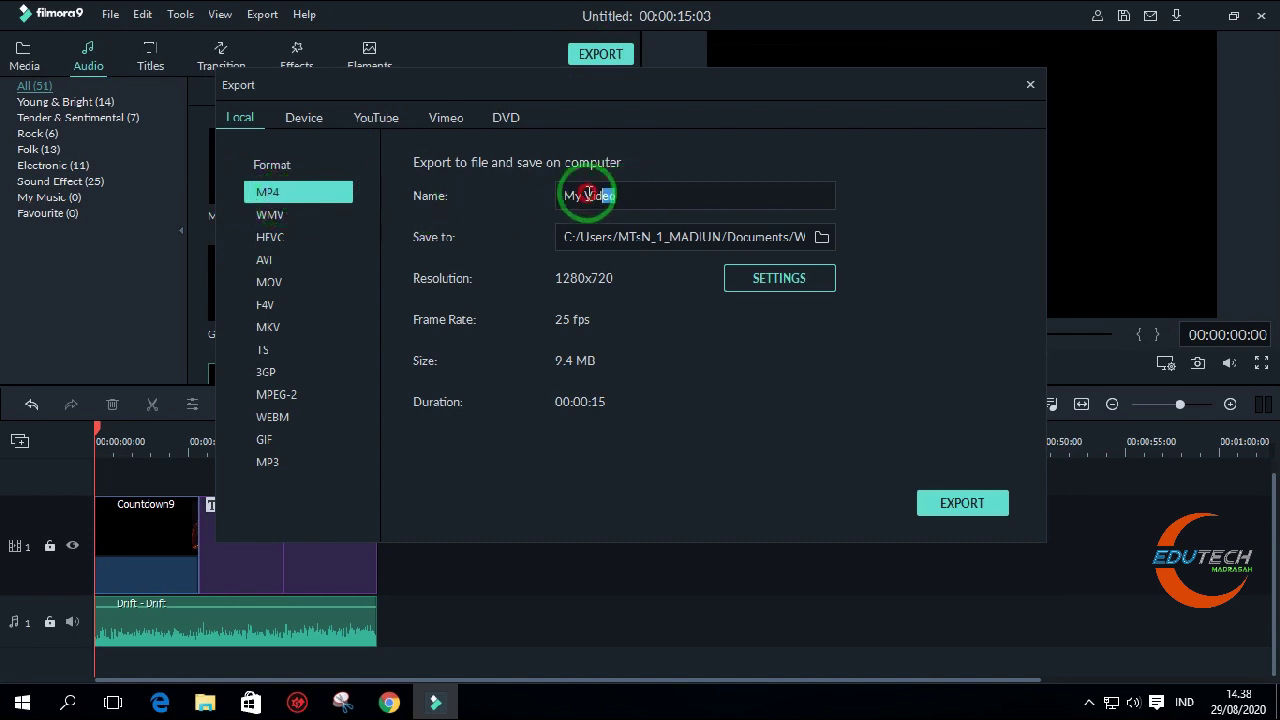
pyautogui.moveTo(600, 195); pyautogui.dragTo(527, 200)
pyautogui.write('Tugas KB 1 Eci Mutawasit')
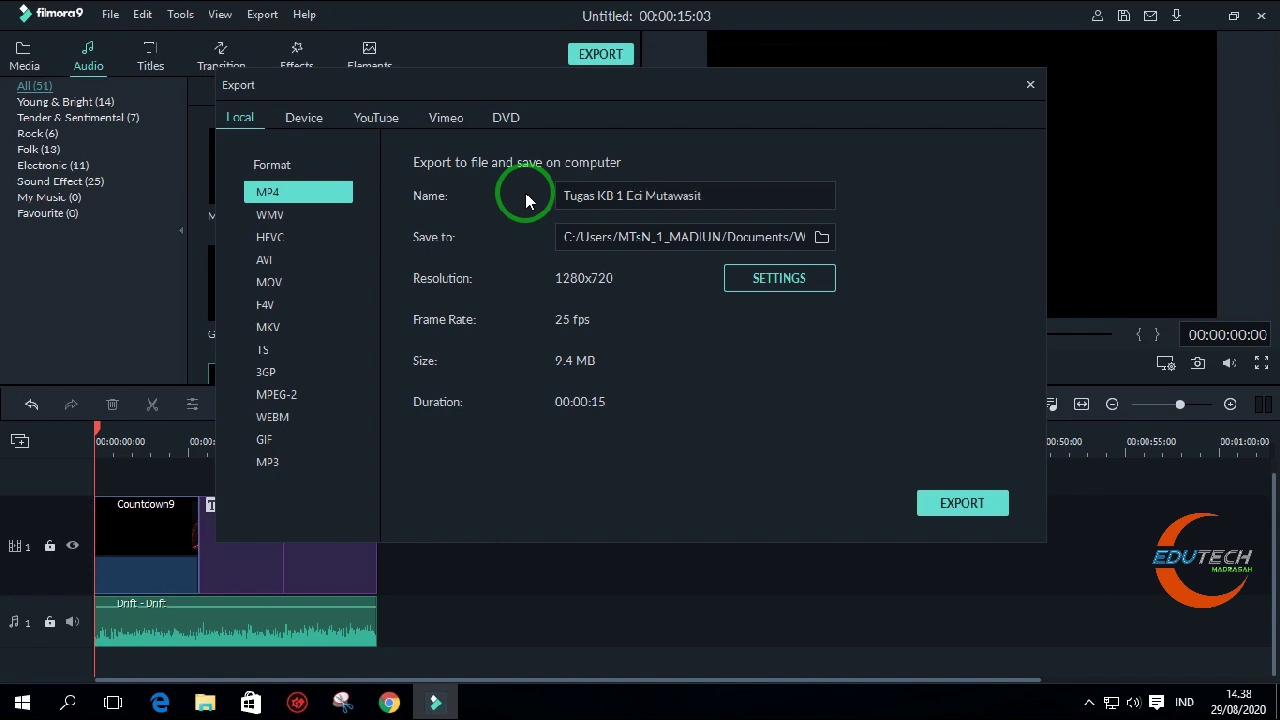
pyautogui.click(898, 356)
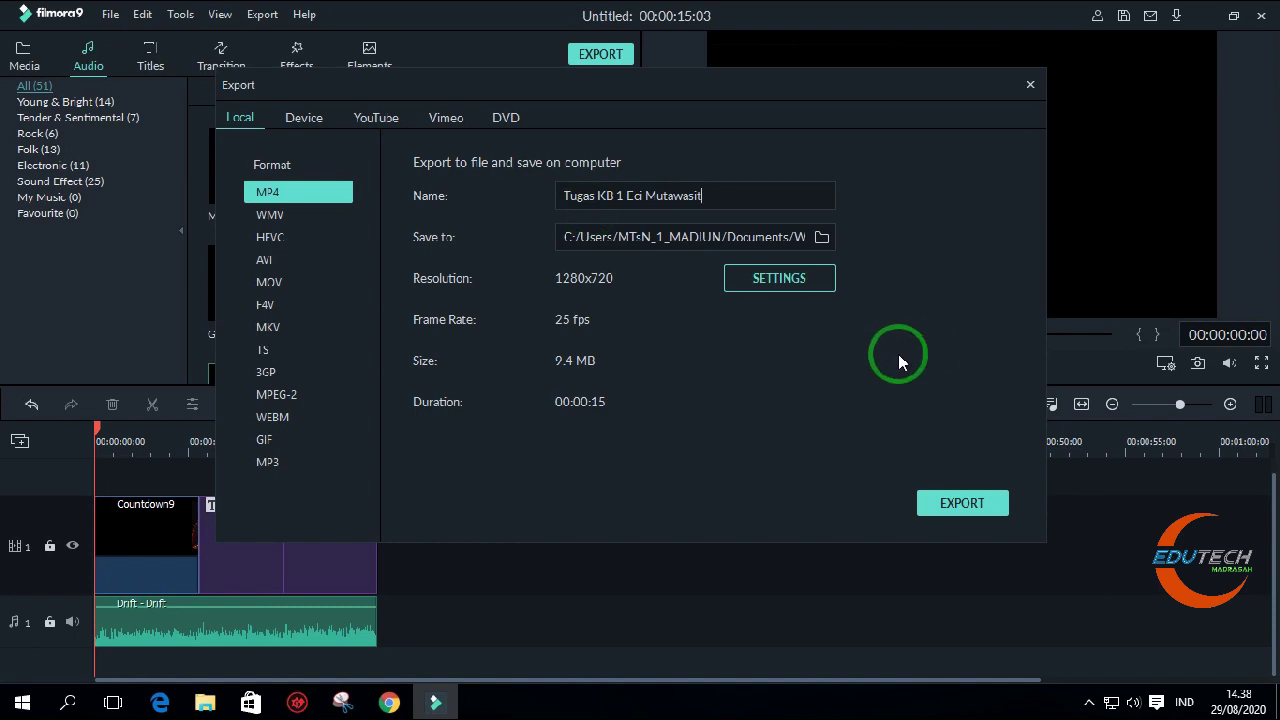
# - Export the intro as a 1280x720 MP4 and reveal it in its Output folder
pyautogui.click(947, 508)
pyautogui.click(390, 320)
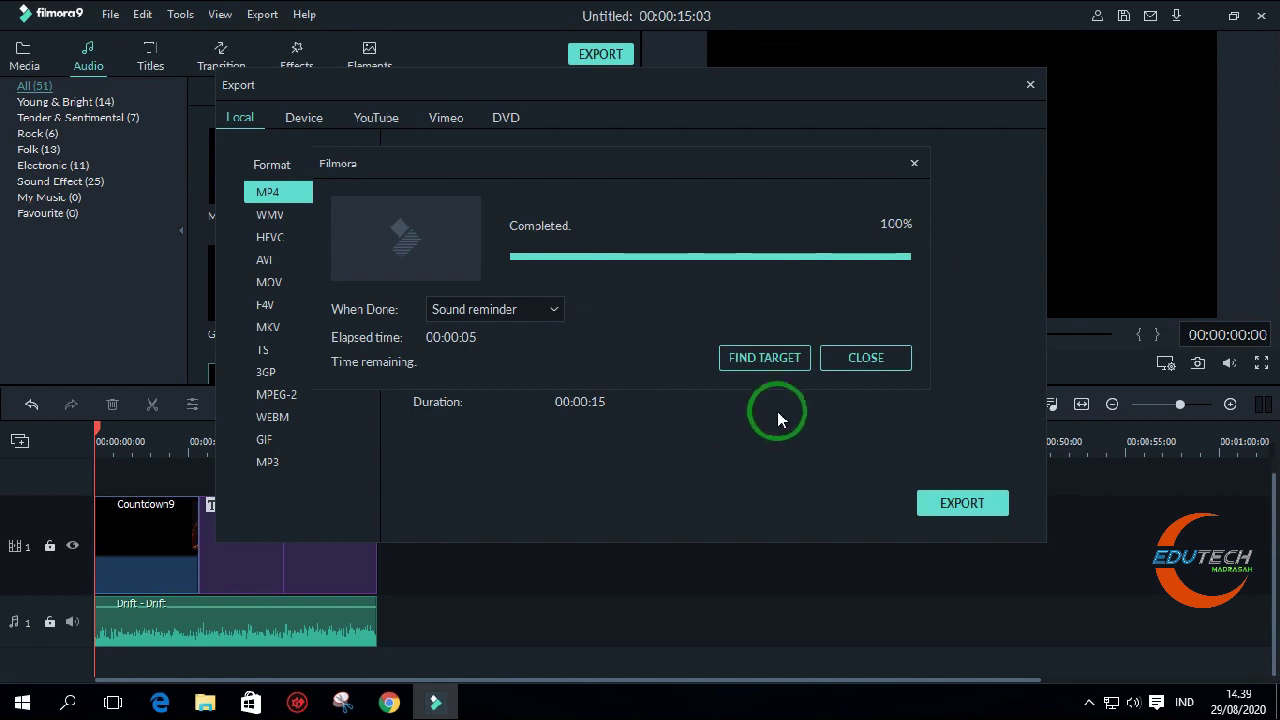
pyautogui.click(785, 359)
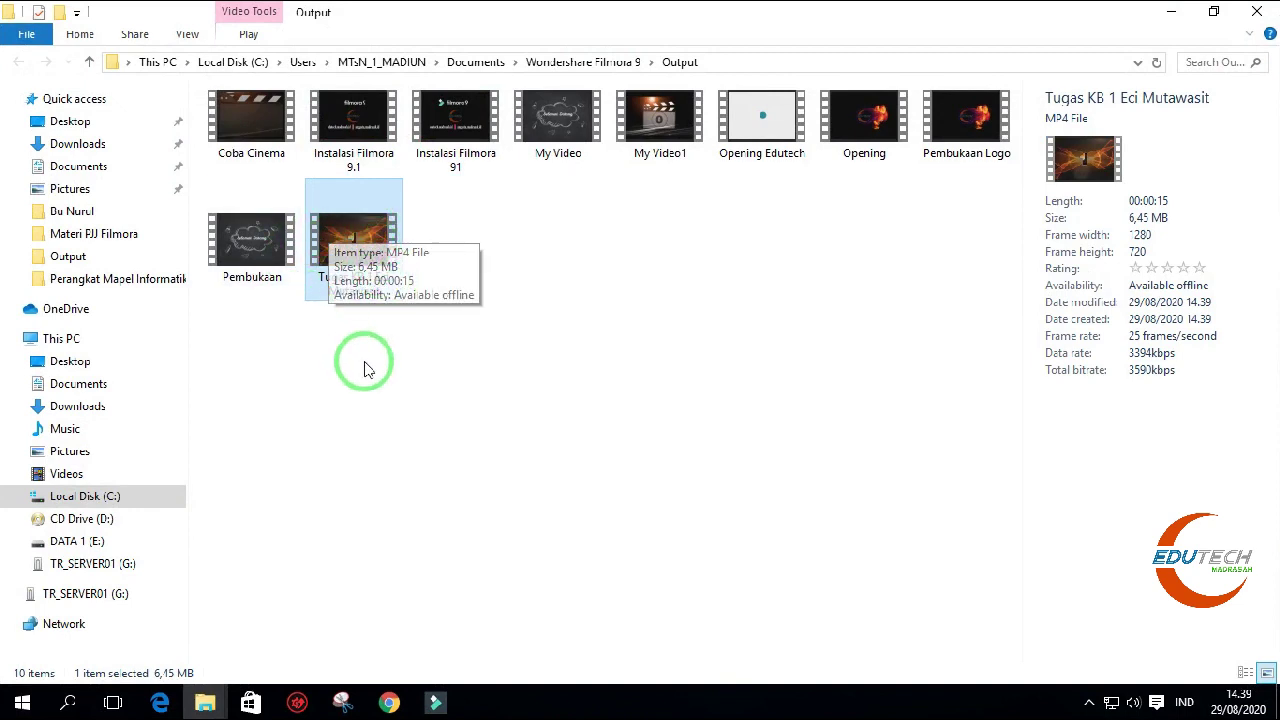
# - Rename the exported MP4, replacing the misspelled letter in the student's name with 'v'
pyautogui.rightClick(344, 248)
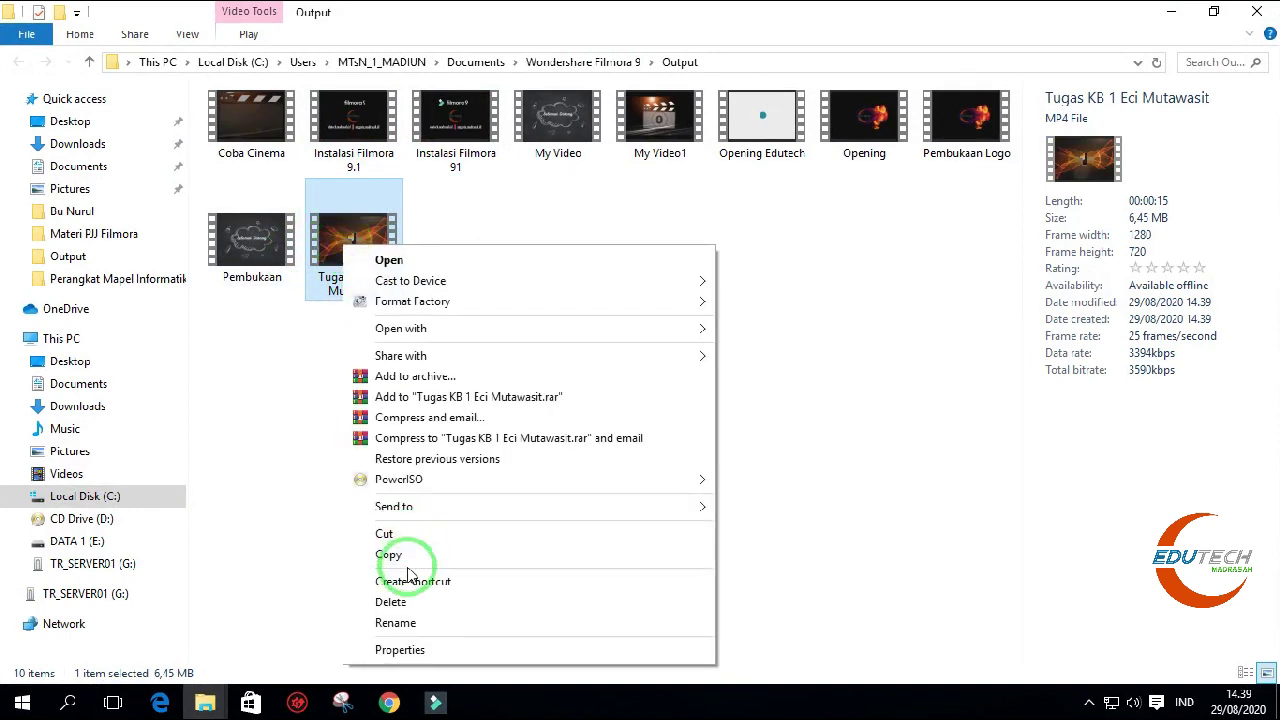
pyautogui.click(395, 622)
pyautogui.click(388, 287)
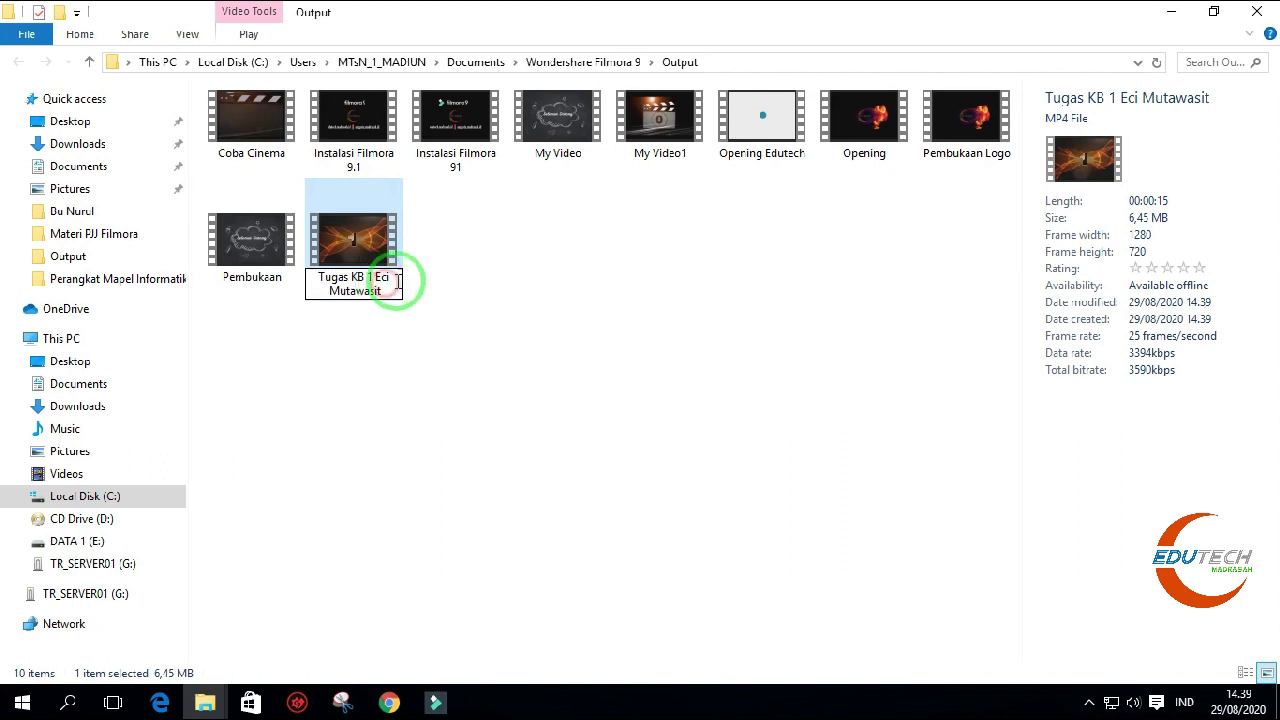
pyautogui.press('BackSpace')
pyautogui.write('v')
pyautogui.click(523, 343)
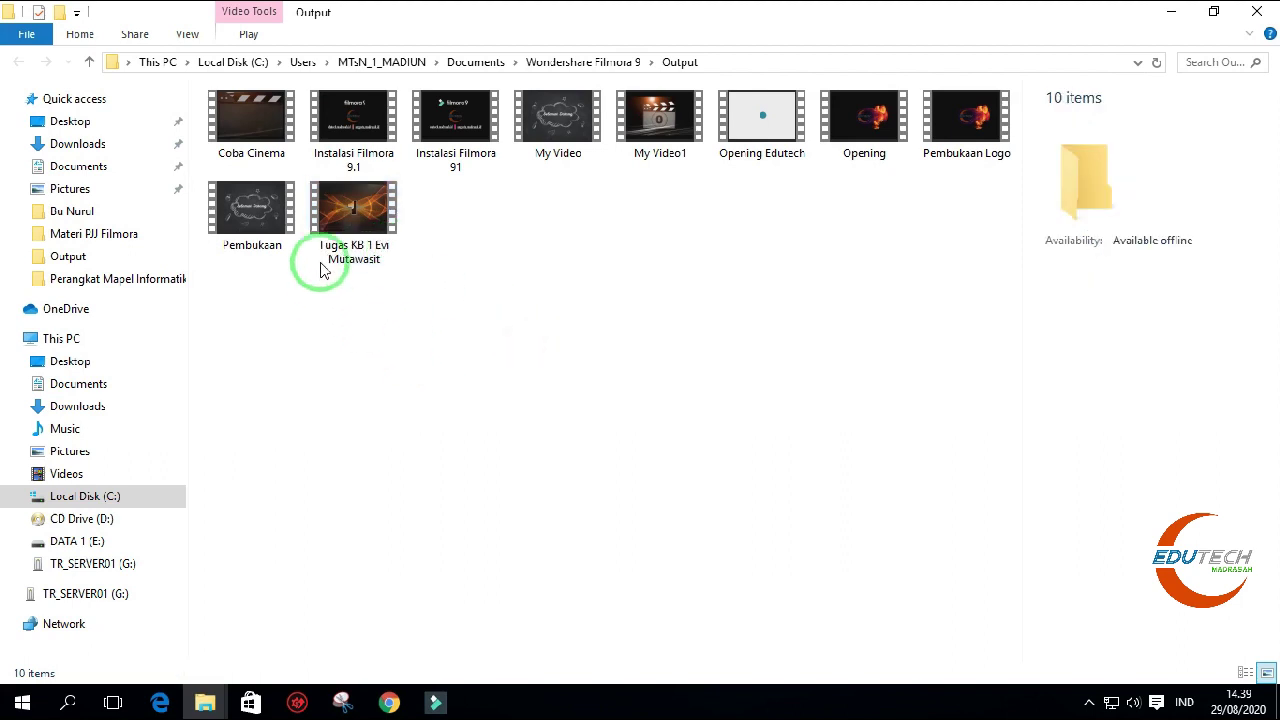
pyautogui.click(354, 225)
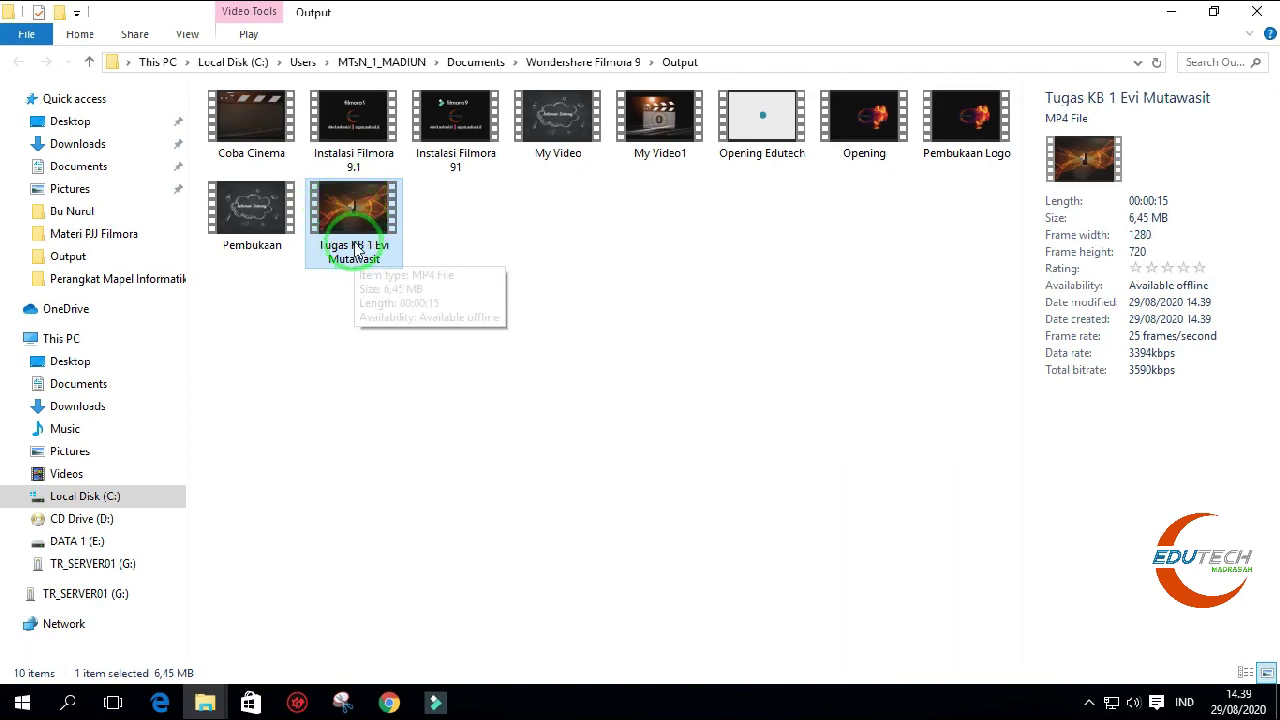